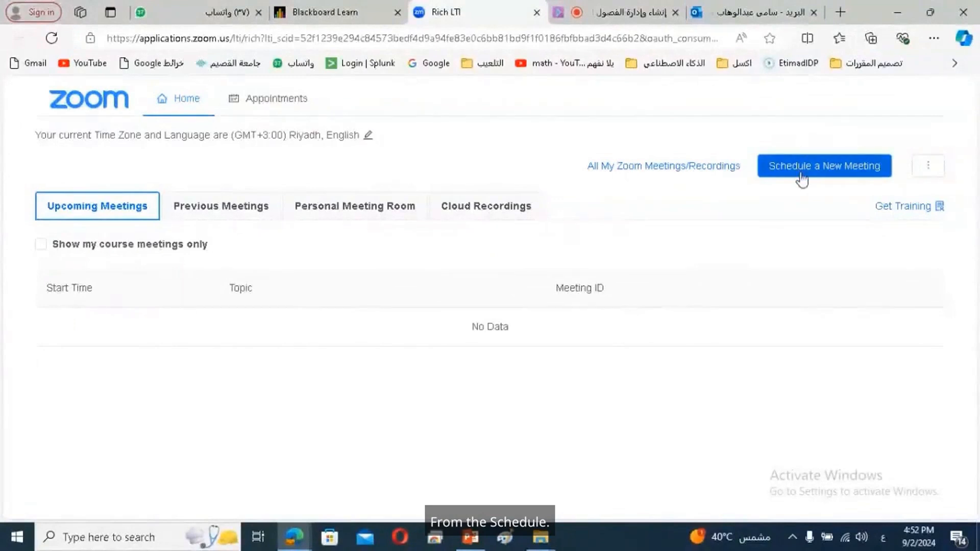
Start a new meeting and replace its topic with 'محاضرة يوم الأحد لمقرر الحاسب'
click(814, 167)
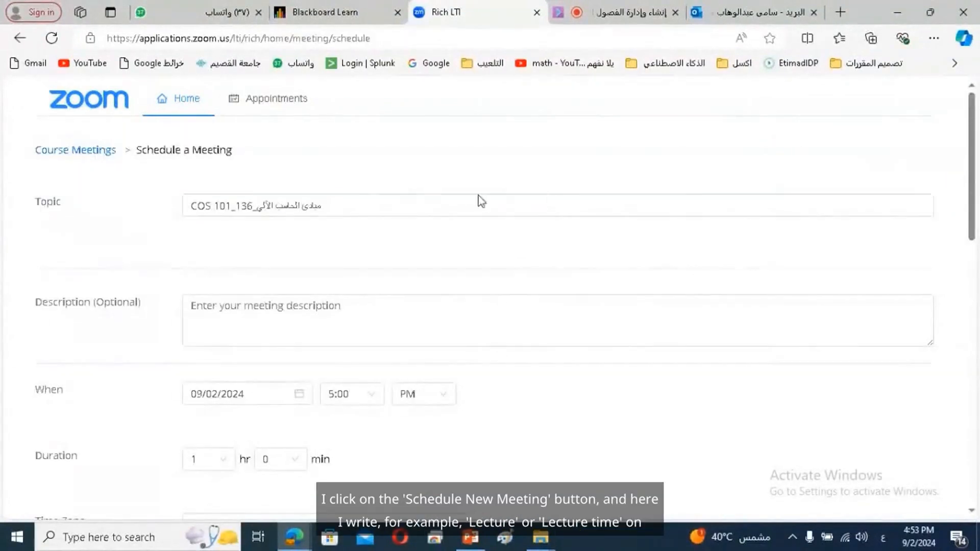
triple_click(303, 206)
text(م)
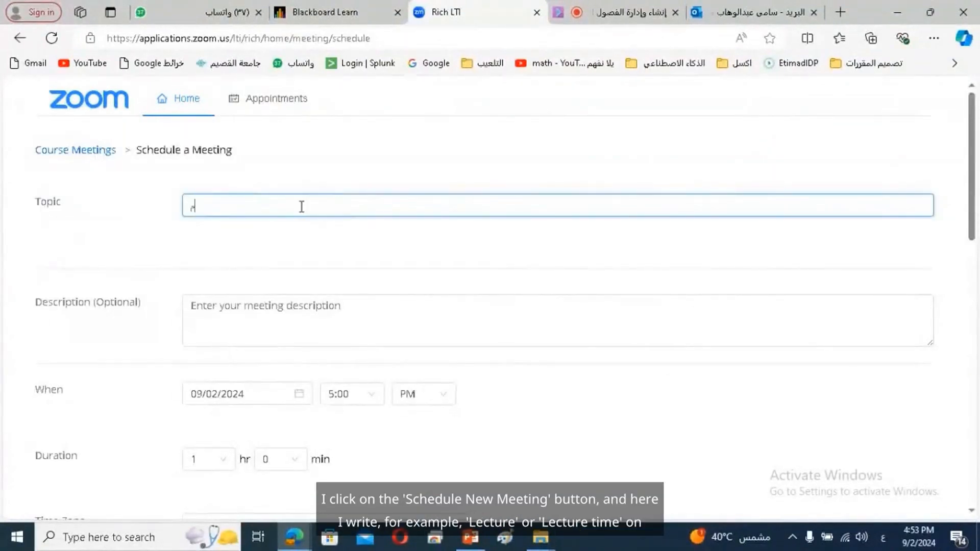
text(حاضرة يوم ال)
text(أحد لم)
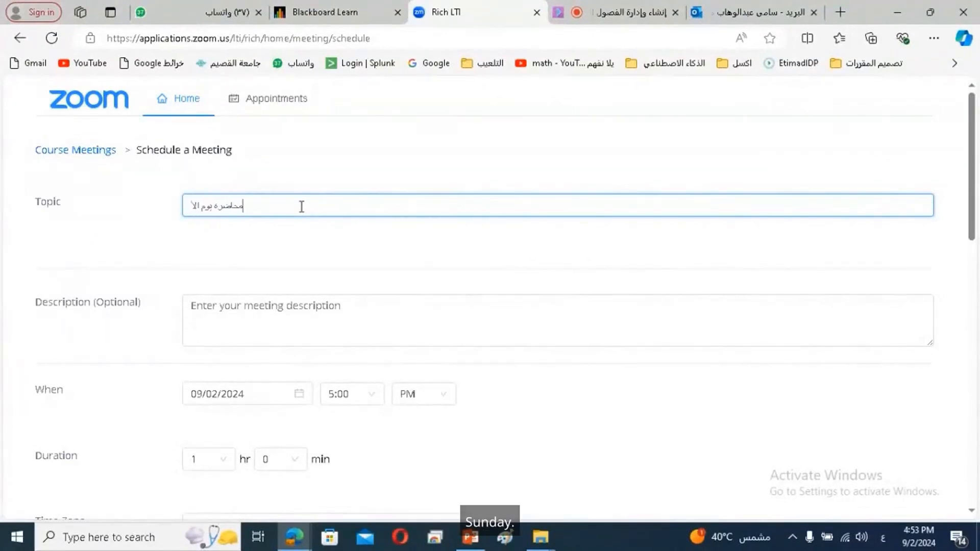
text(قر)
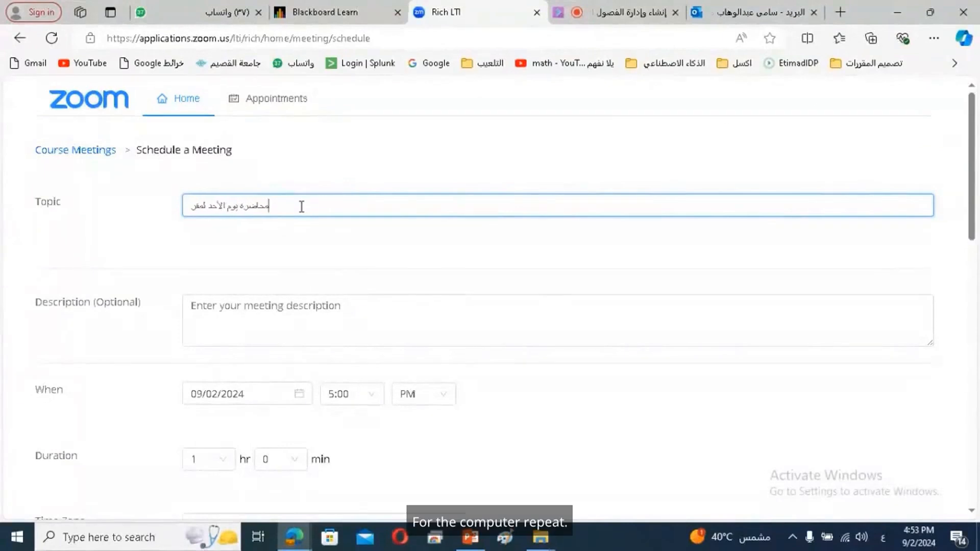
text(ر الحاسب)
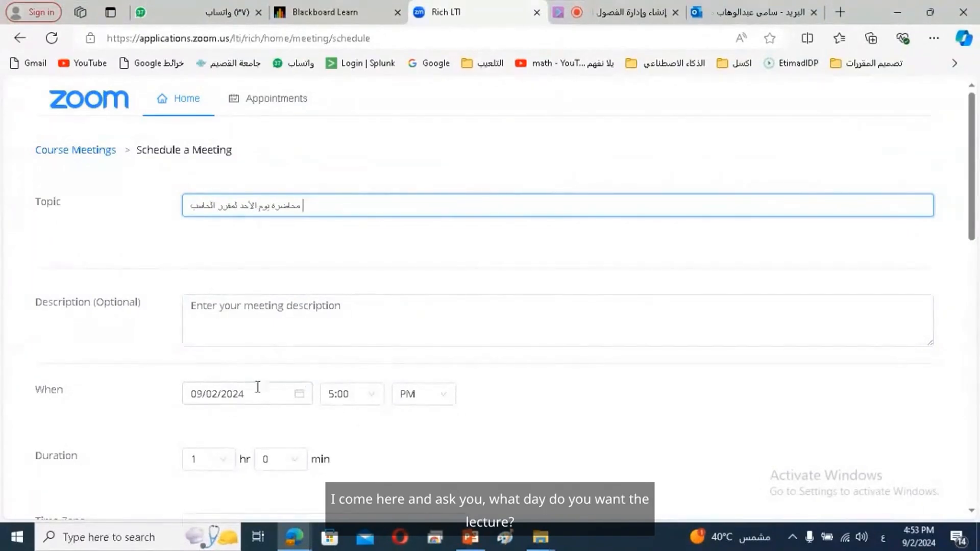
drag(975, 219, 975, 264)
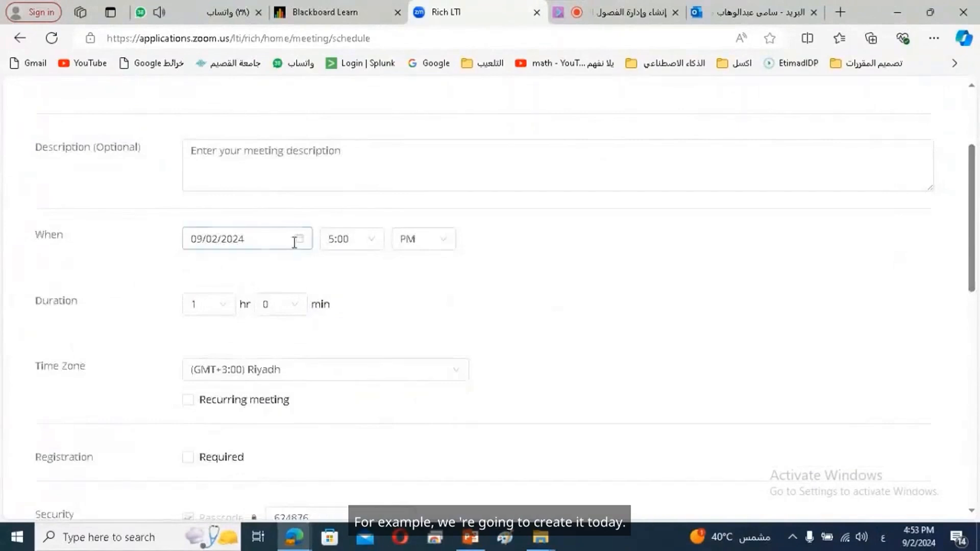
click(274, 240)
click(272, 241)
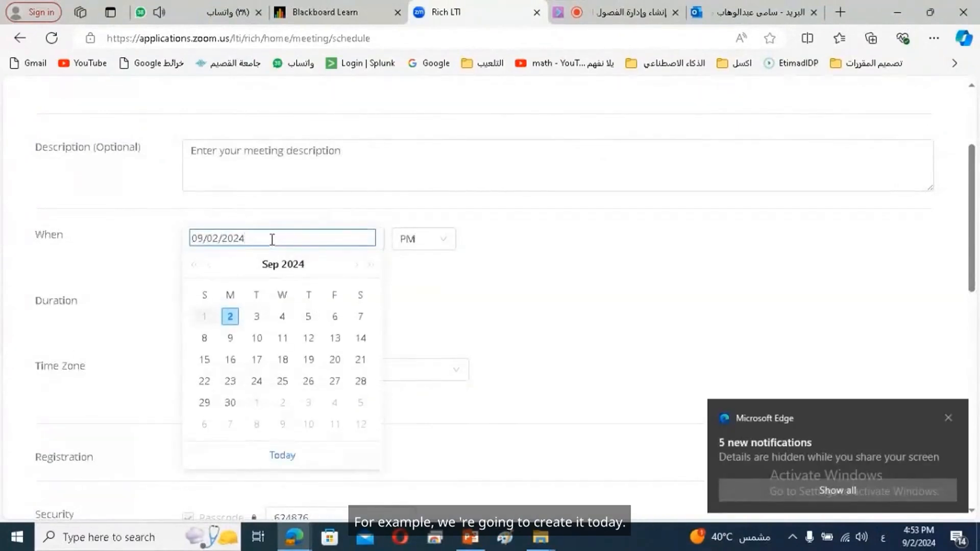
click(233, 319)
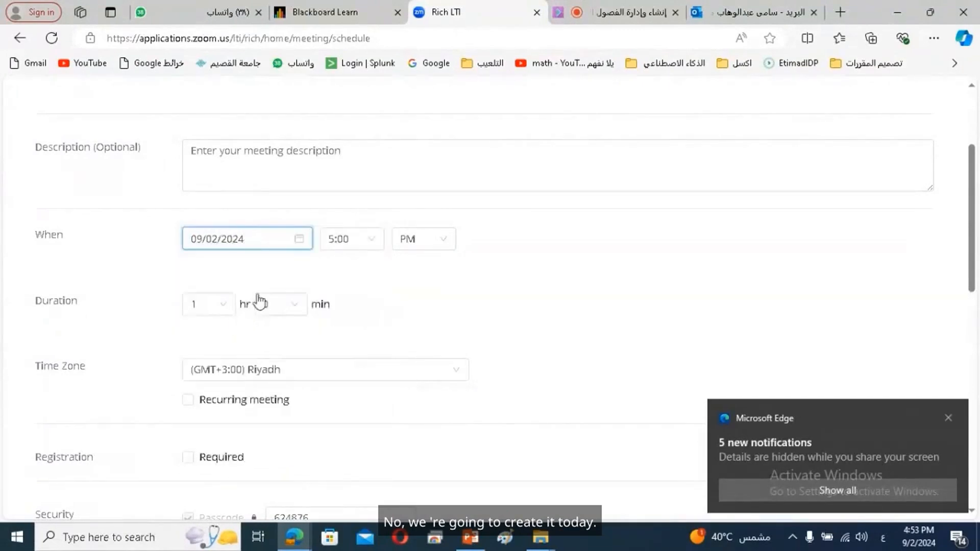
click(298, 239)
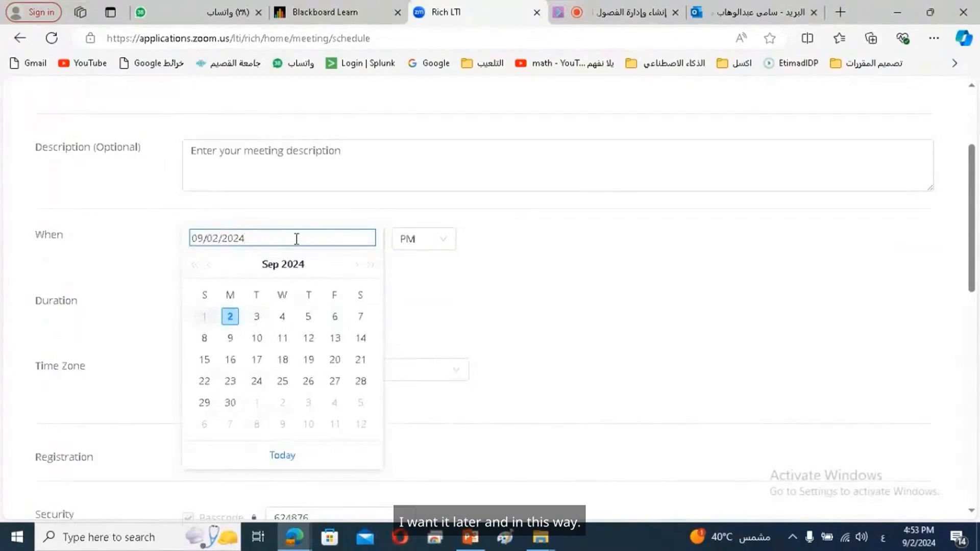
click(302, 214)
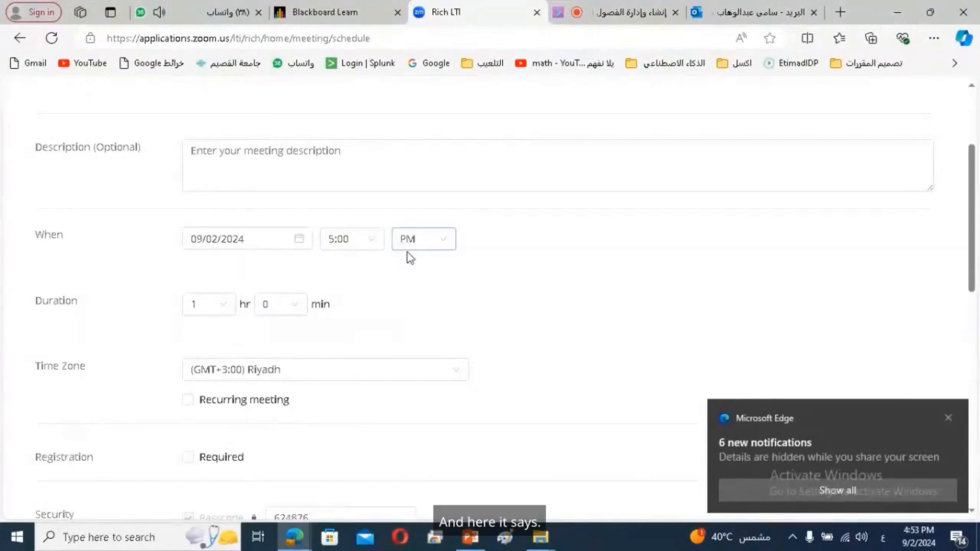
click(423, 246)
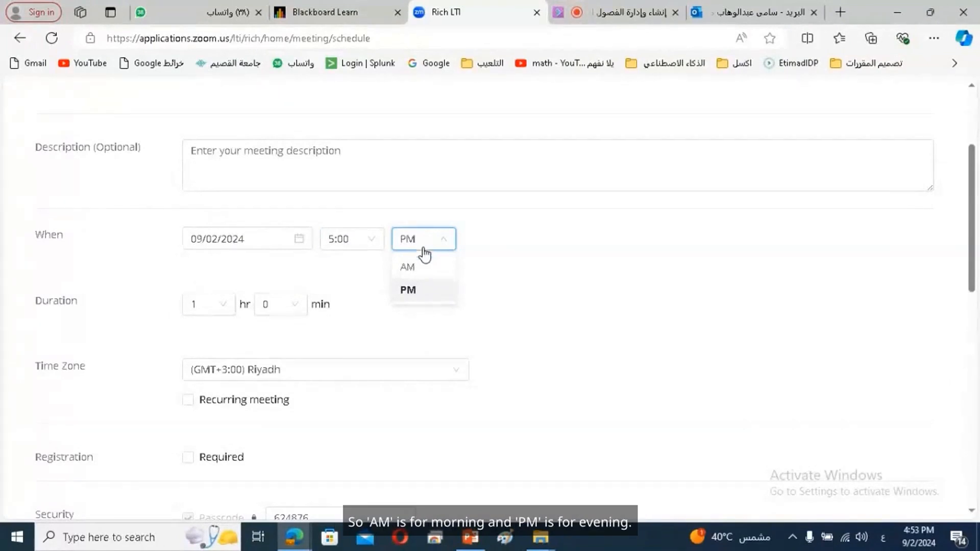
Close the AM/PM list and browse the start-time list, keeping 5:00 PM
click(486, 188)
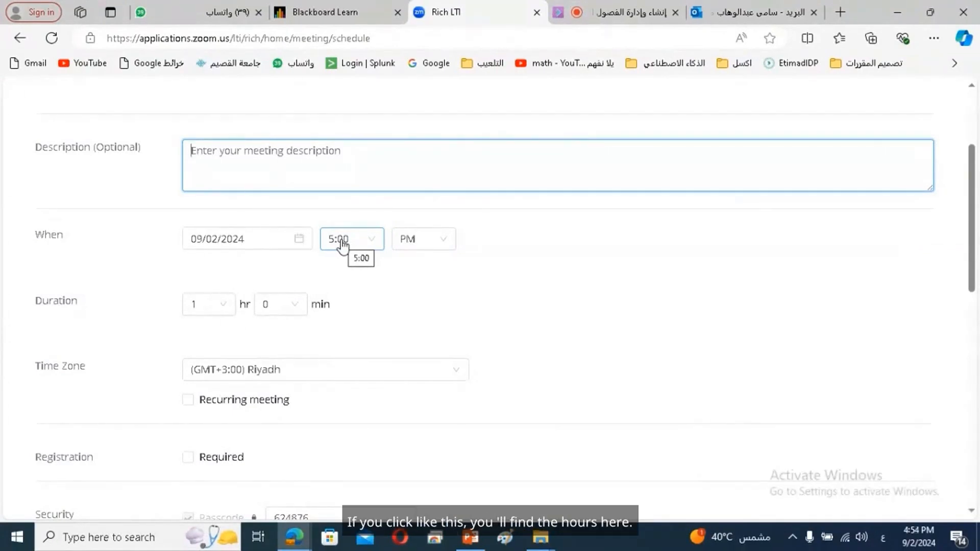
click(342, 240)
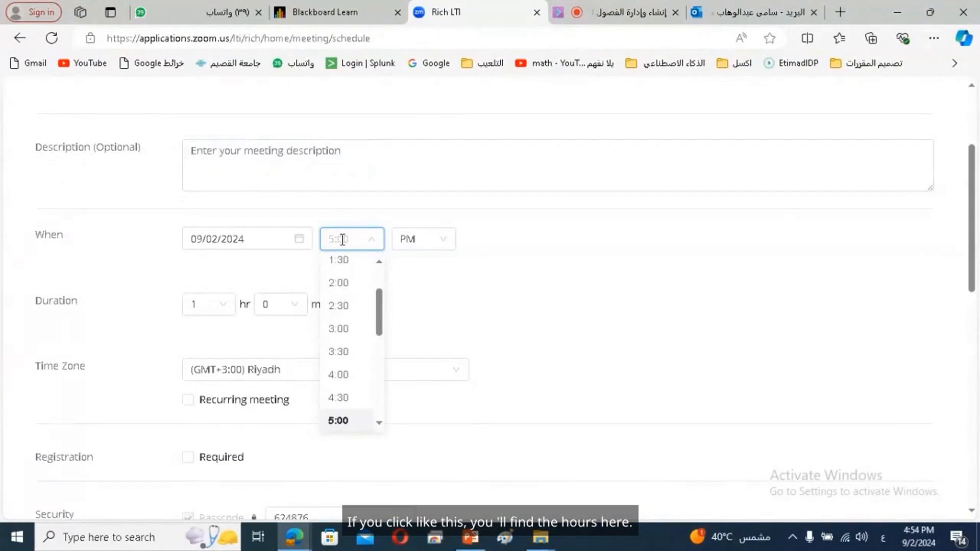
drag(380, 313, 382, 352)
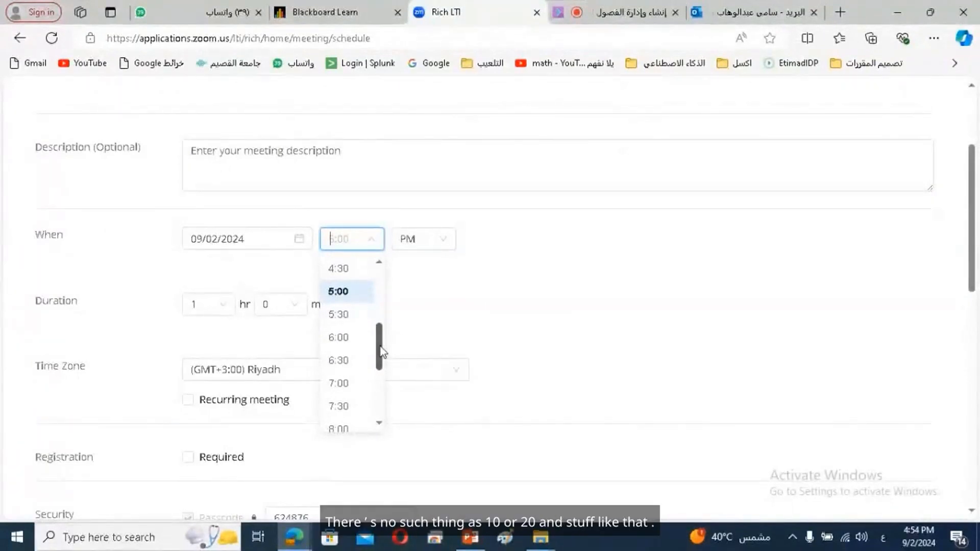
click(356, 294)
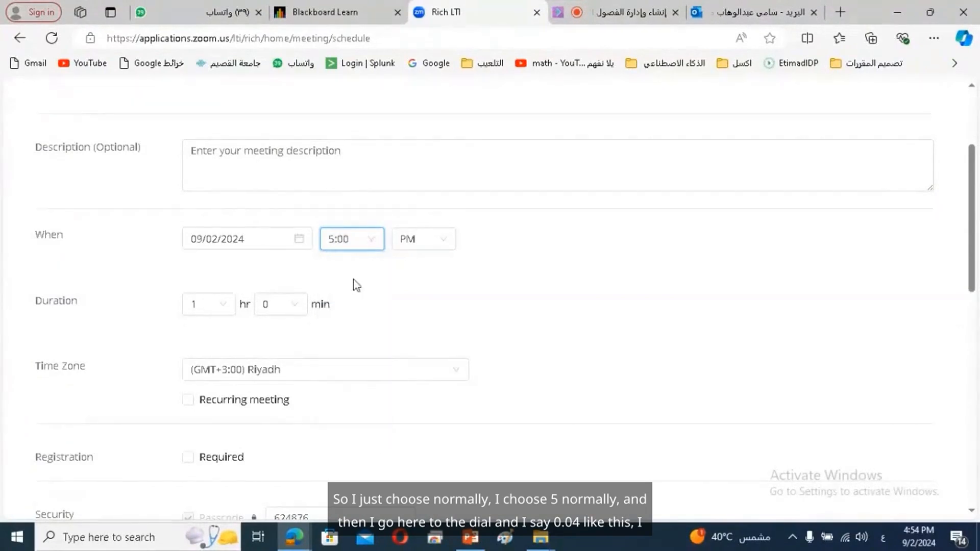
Enter a custom 4:50 PM start time for the meeting
click(358, 233)
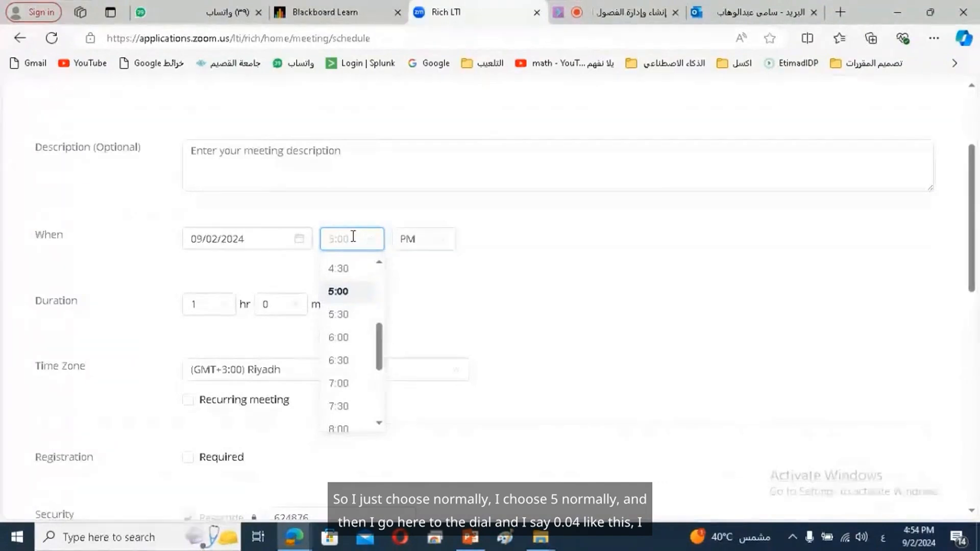
text(05)
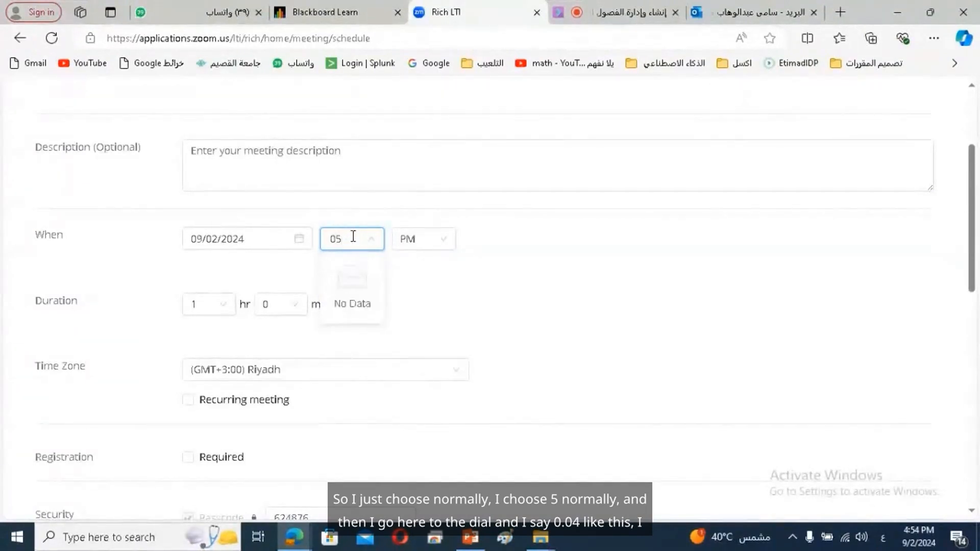
key(BackSpace)
text(4)
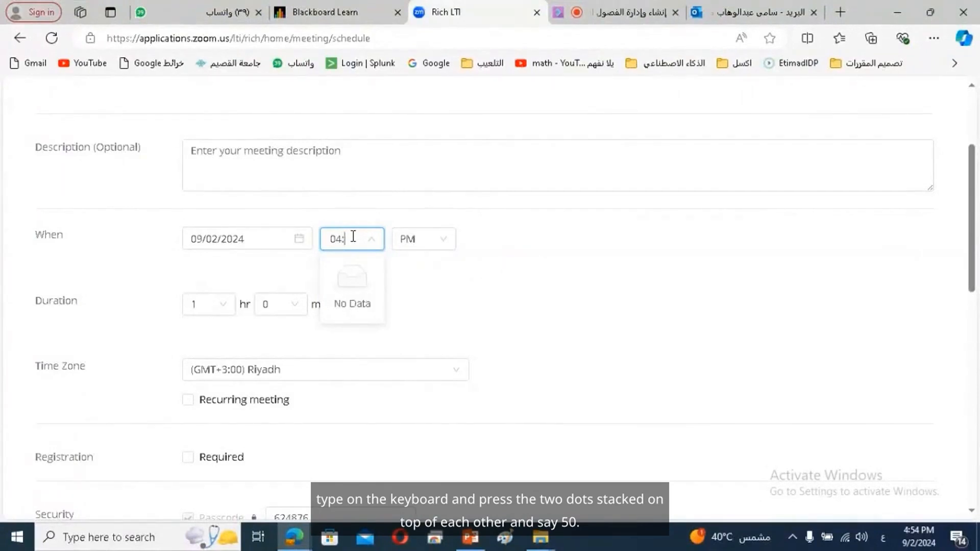
text(:50)
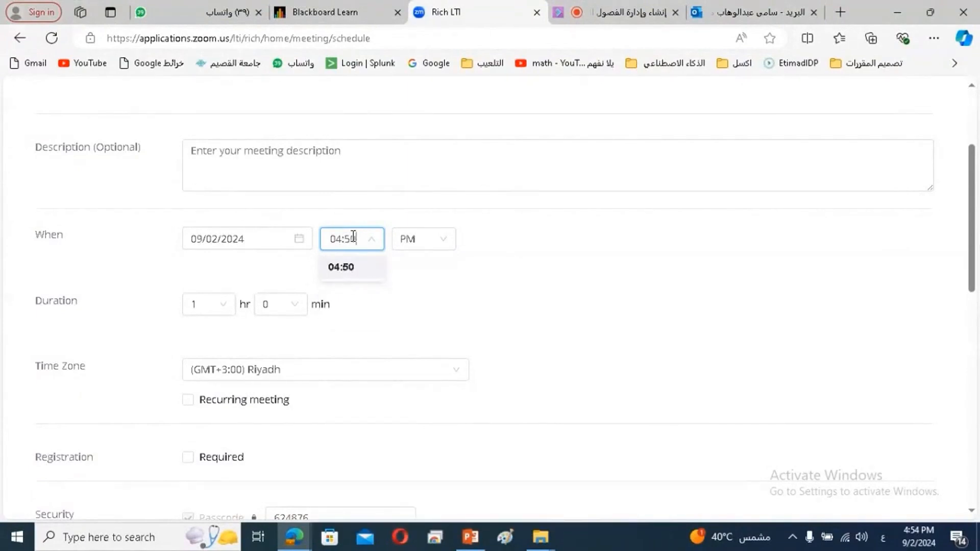
click(592, 254)
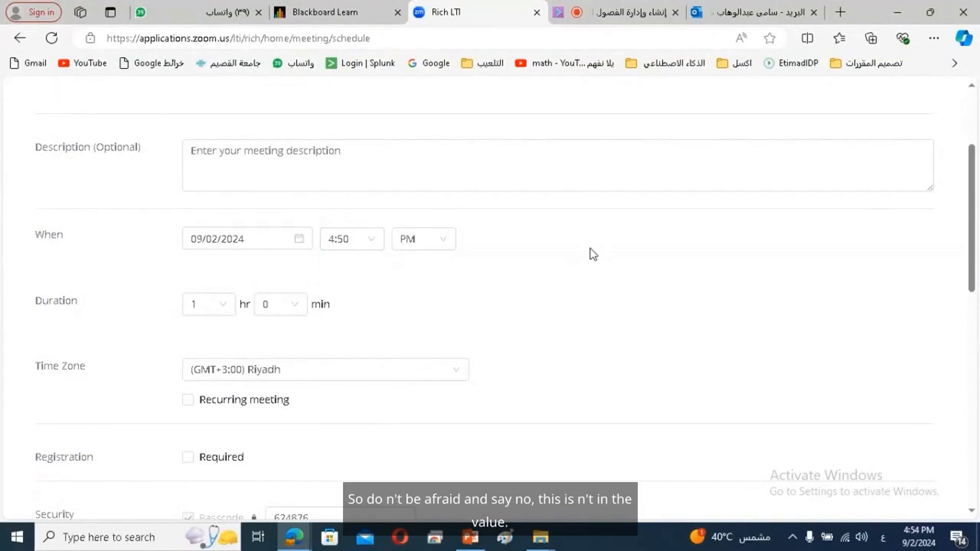
click(358, 237)
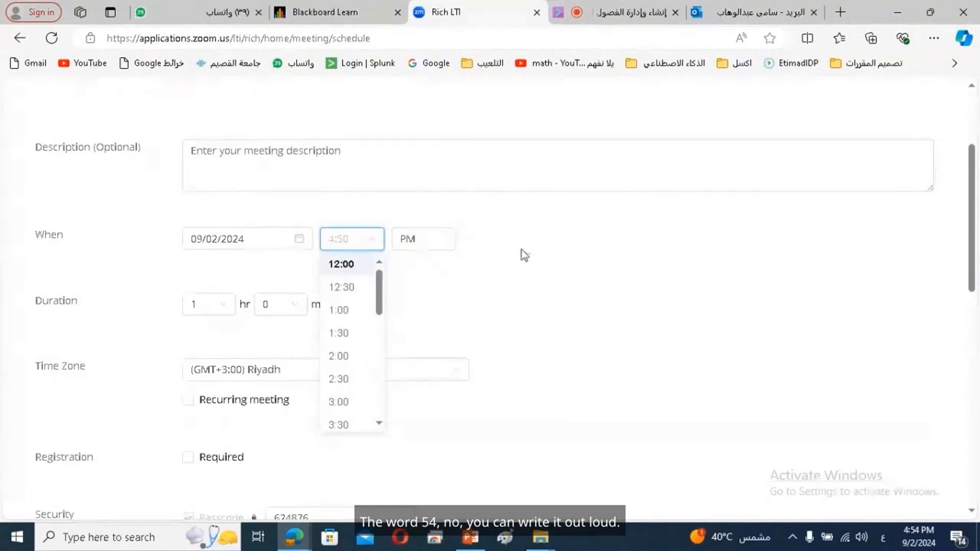
click(578, 254)
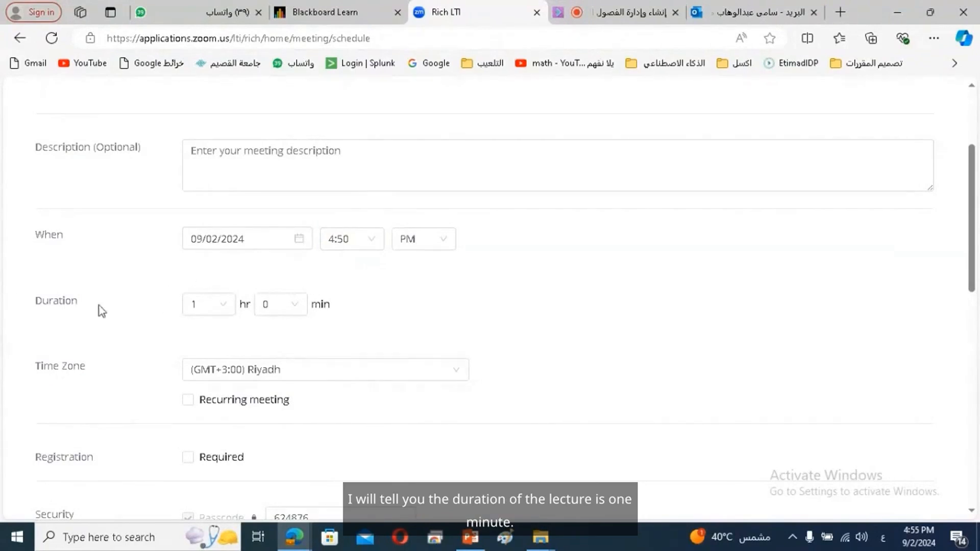
Set the duration hours to 0 and the minutes to a custom 50
click(212, 306)
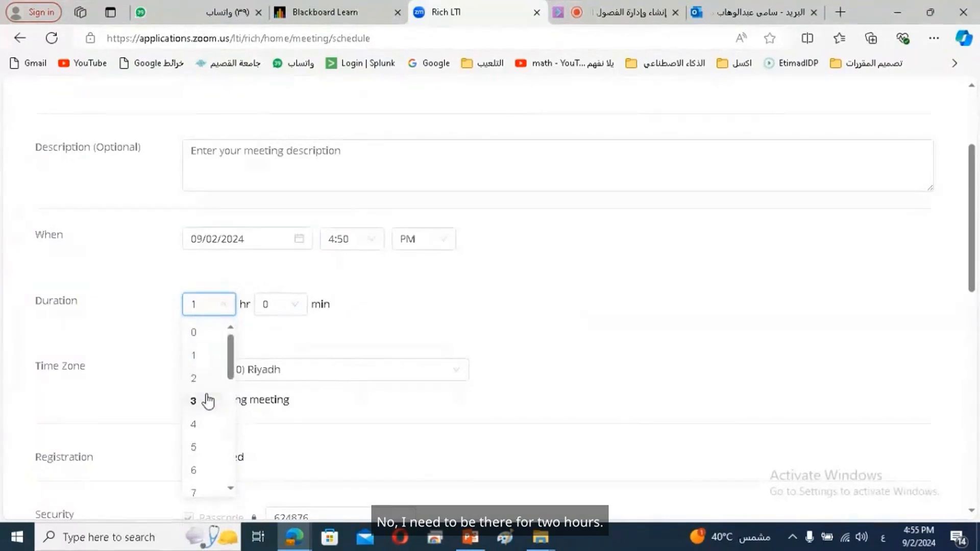
click(231, 269)
click(223, 307)
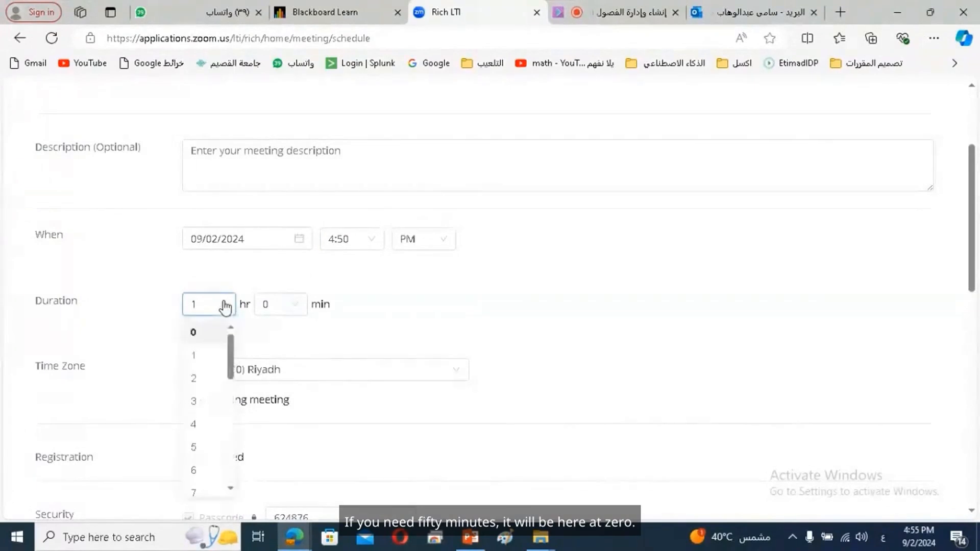
click(213, 330)
click(273, 306)
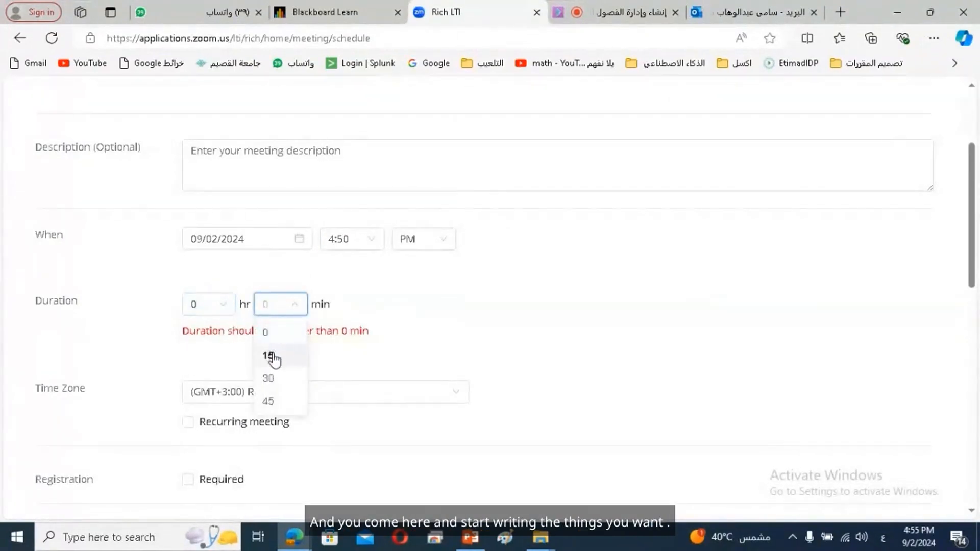
click(270, 403)
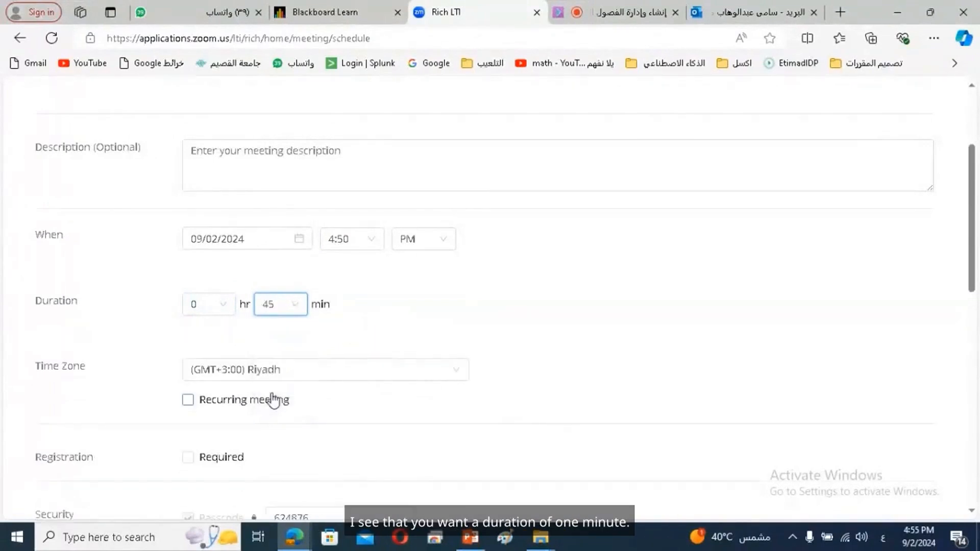
click(276, 305)
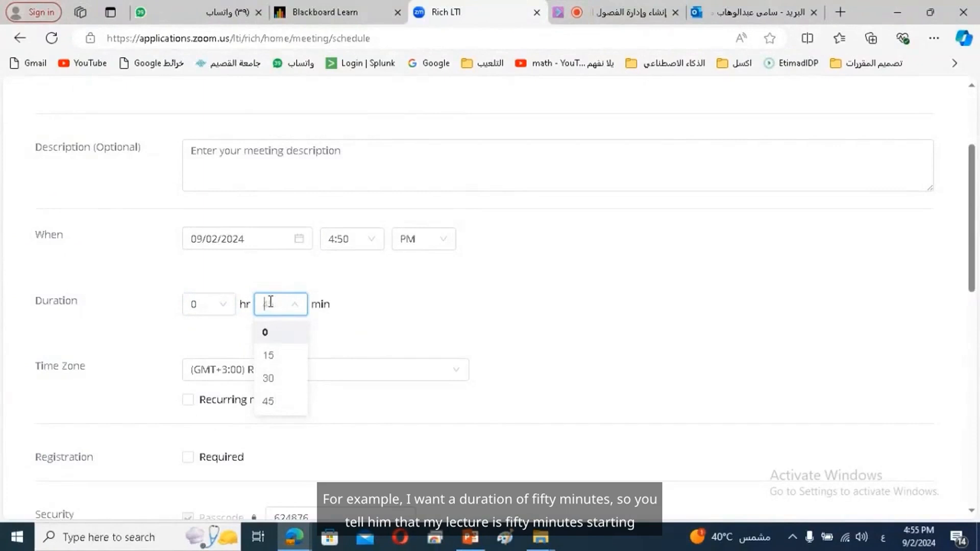
text(50)
click(393, 294)
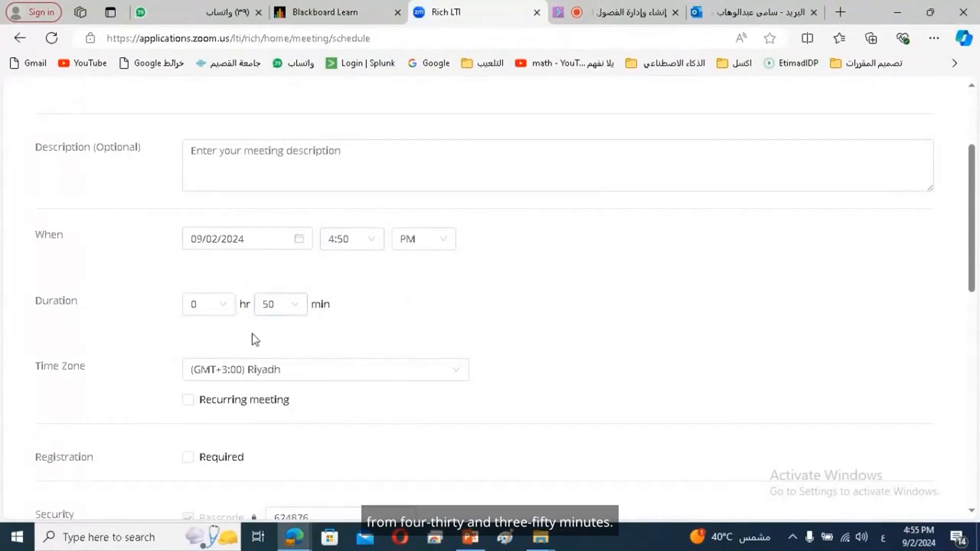
Set the duration hours to 3, giving 3 hr 50 min
click(214, 312)
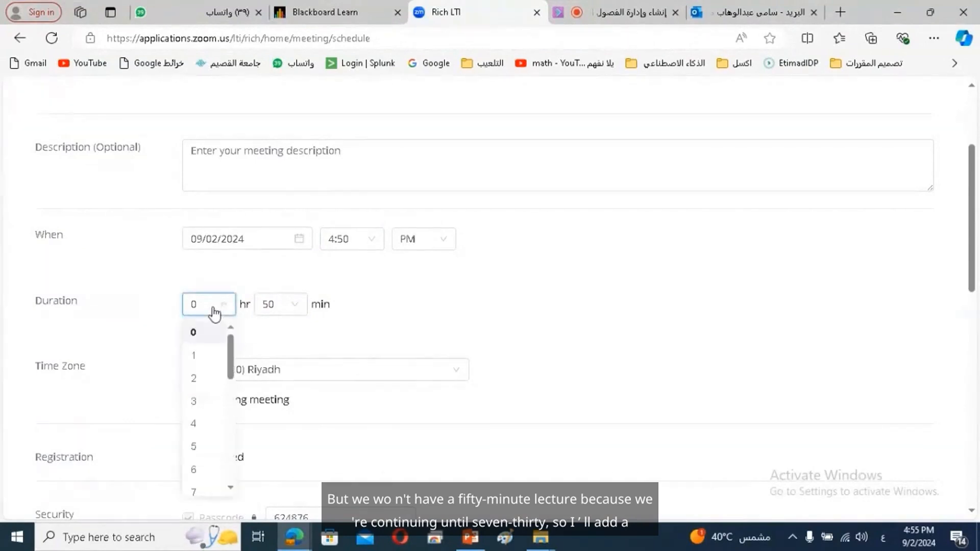
click(199, 379)
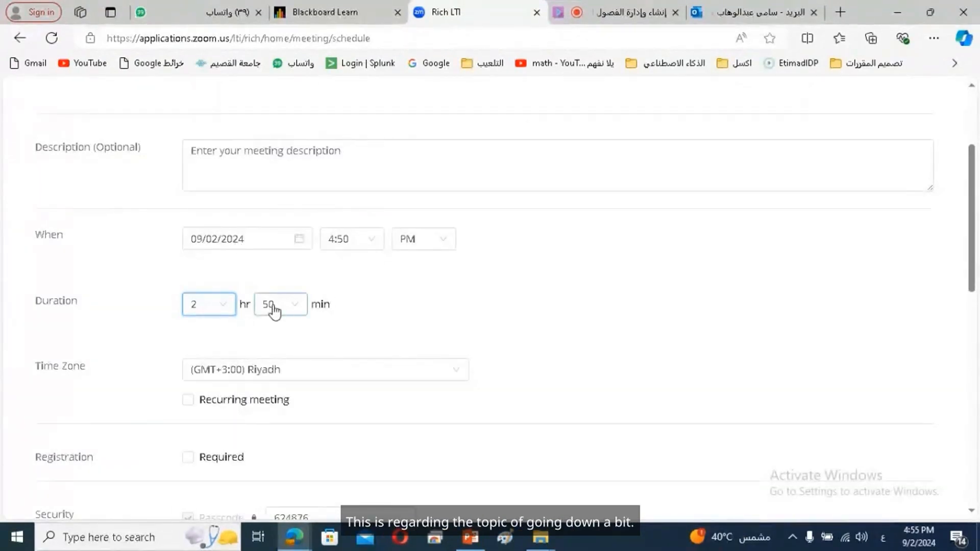
click(213, 309)
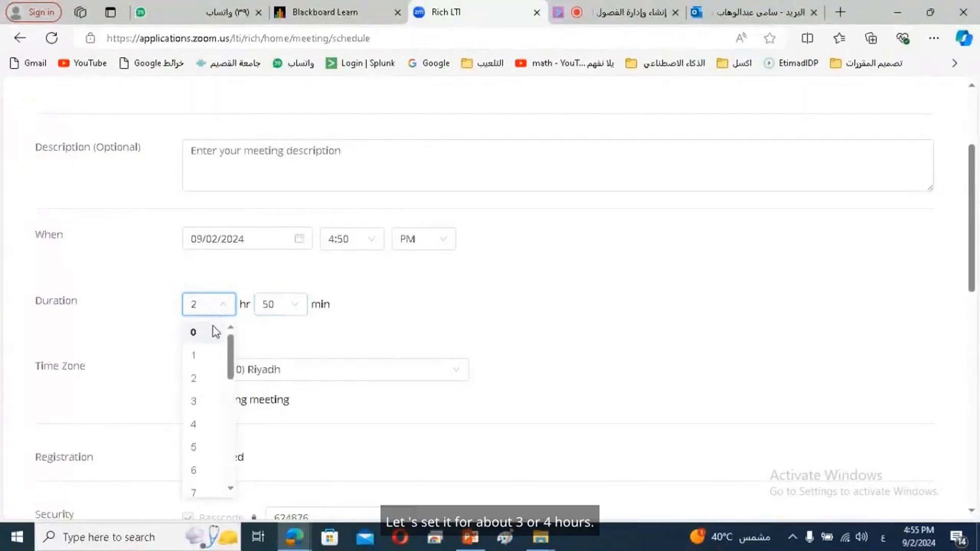
click(208, 406)
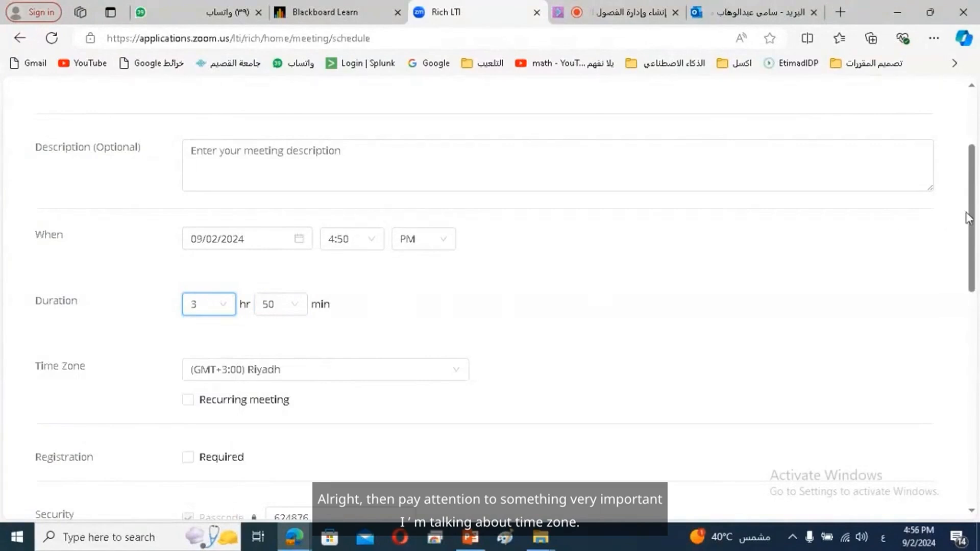
scroll(972, 206, down, 3)
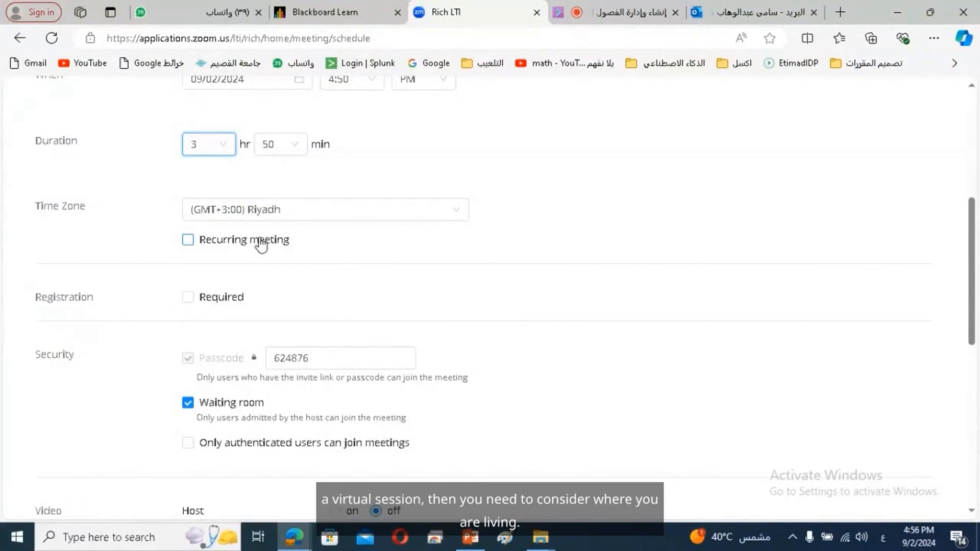
click(280, 210)
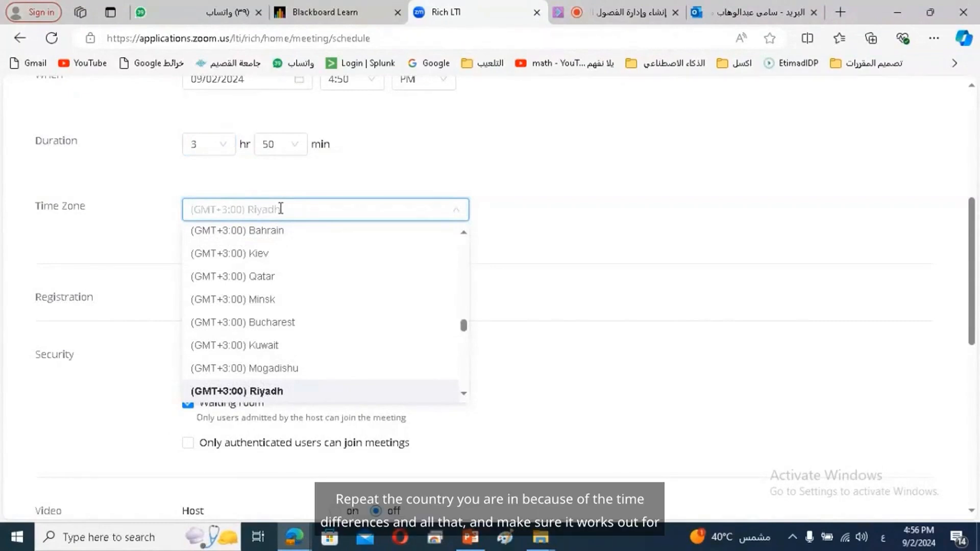
click(326, 181)
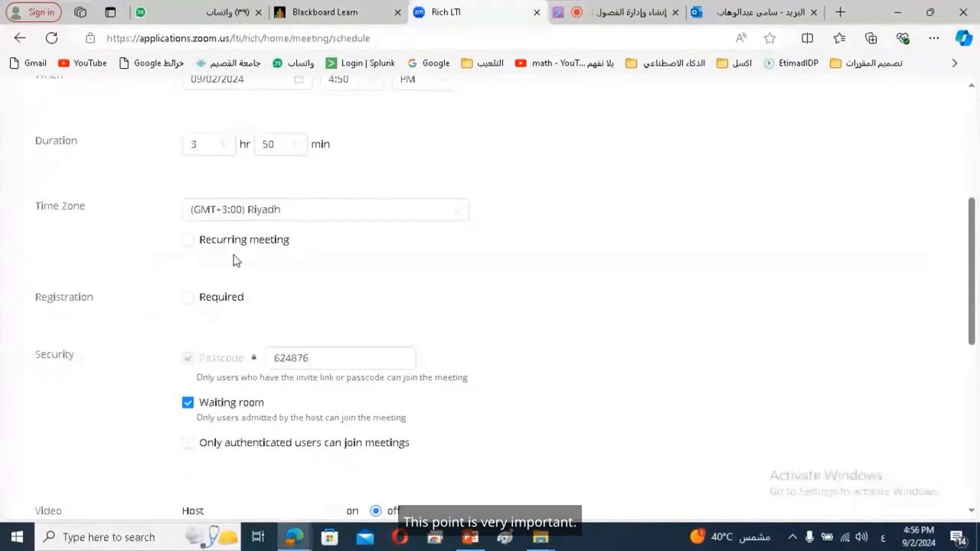
Enable the Recurring meeting option and expand the Recurrence dropdown
click(187, 242)
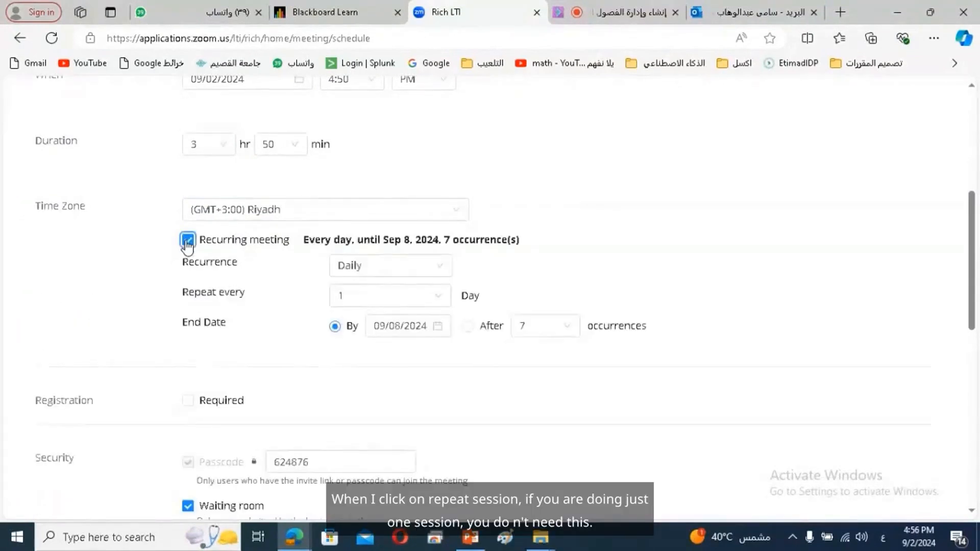
click(187, 241)
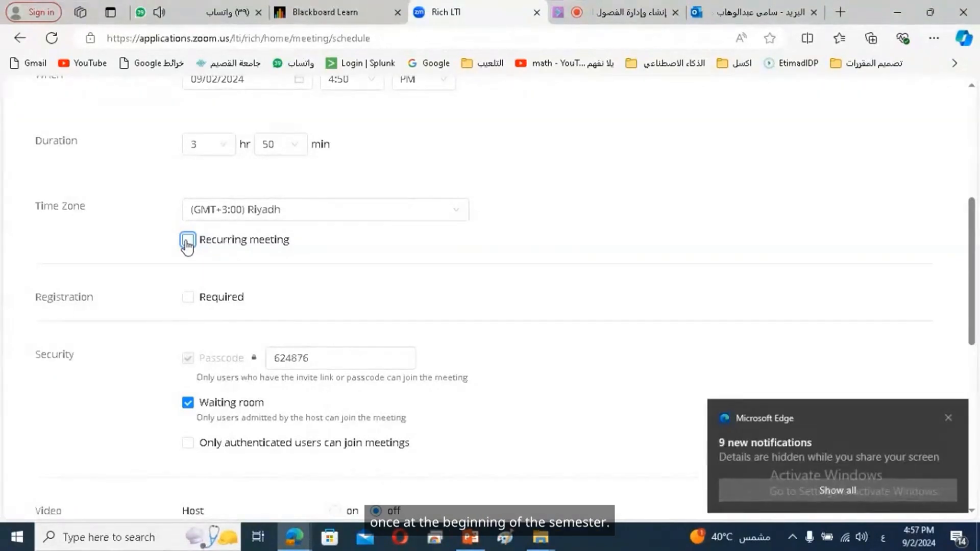
click(187, 241)
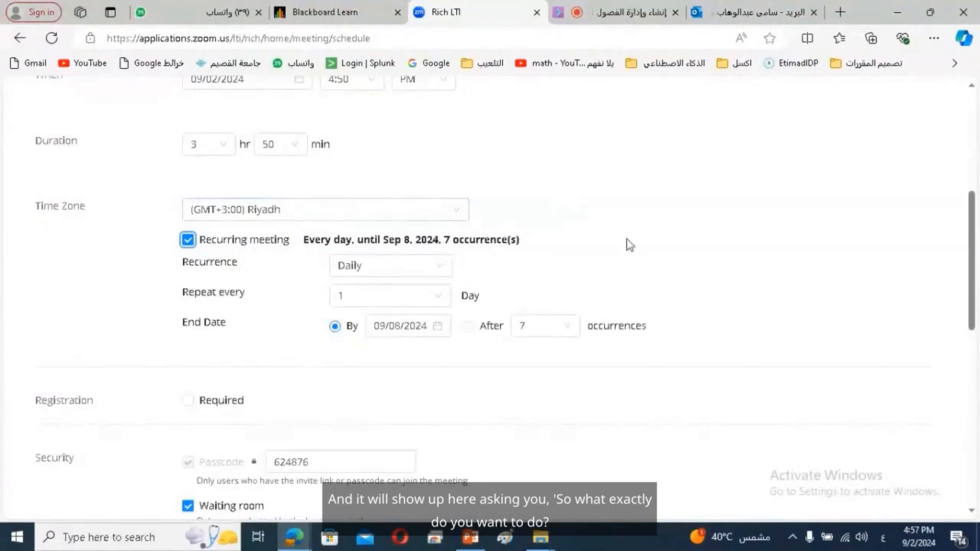
click(379, 273)
Set recurrence to Weekly on Mondays only, ending 10/14/2024
click(380, 318)
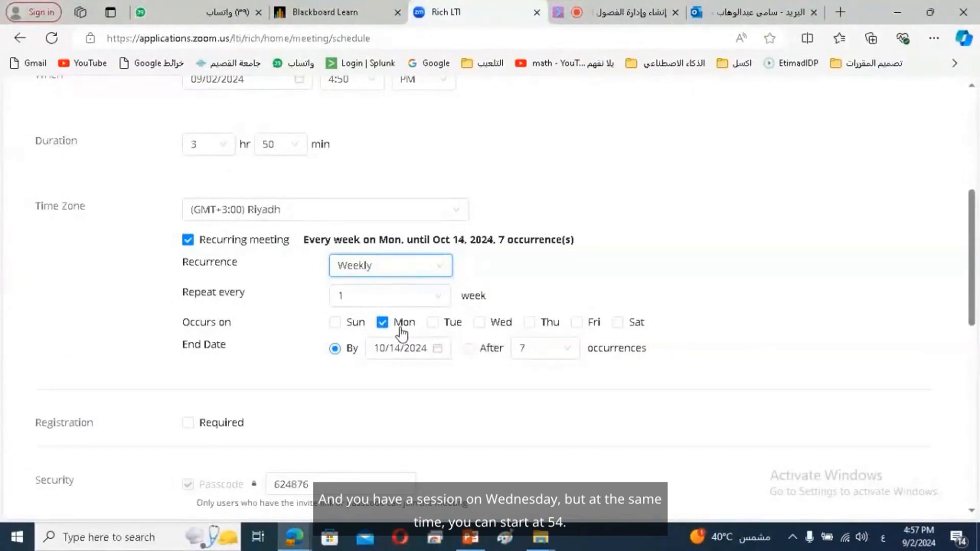
click(480, 323)
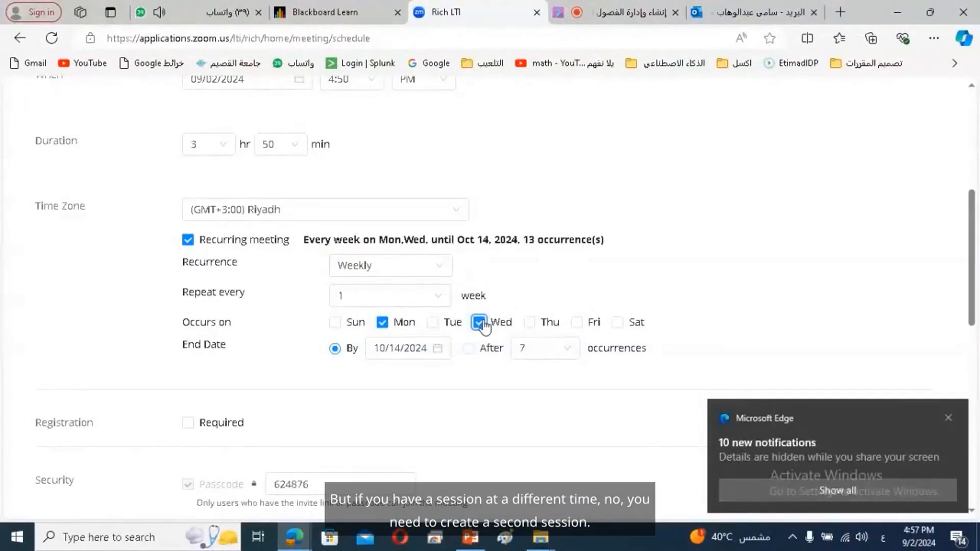
click(479, 322)
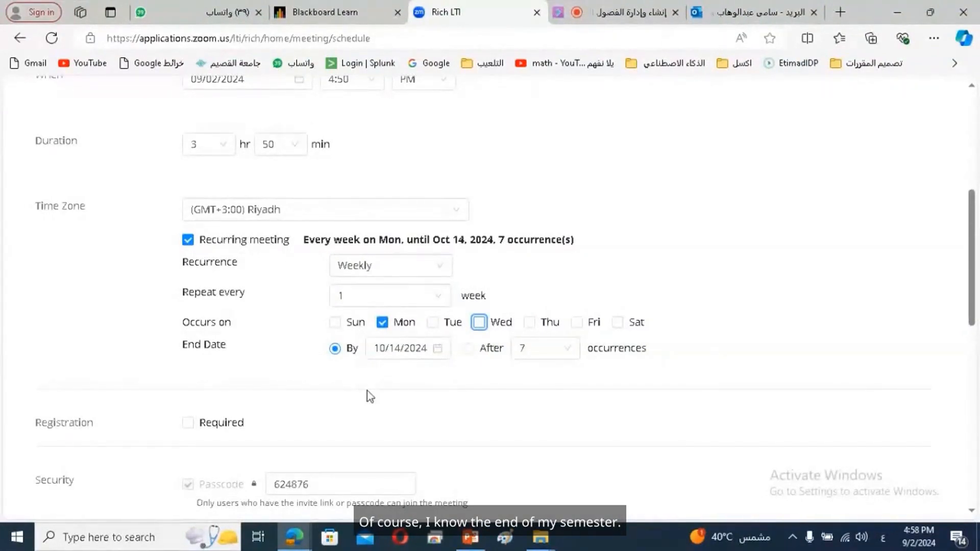
click(393, 348)
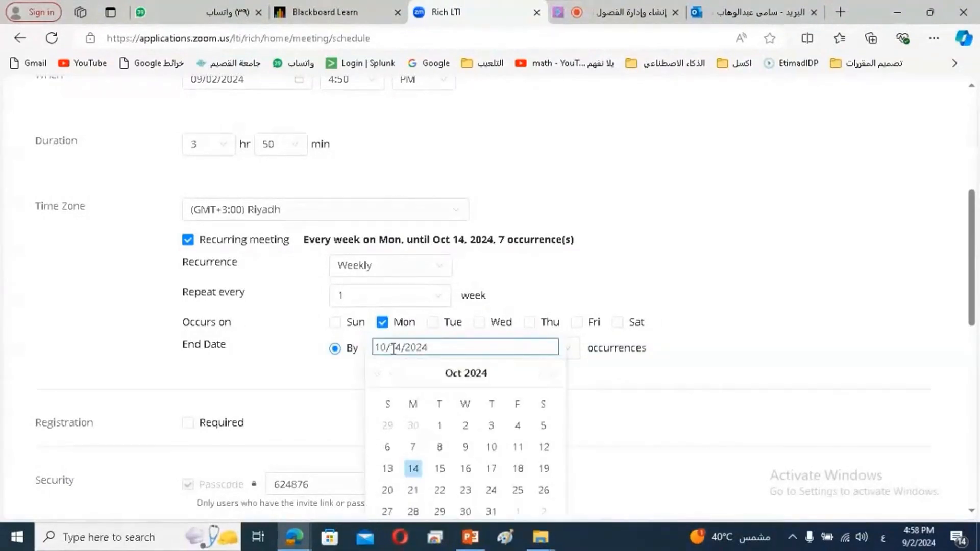
Switch the series end to After 14 occurrences instead of an end date
click(310, 363)
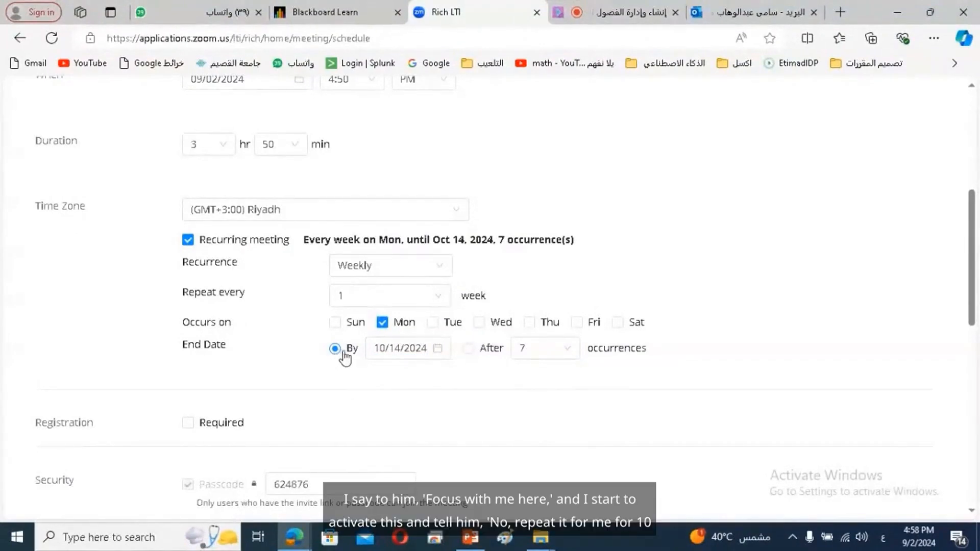
click(469, 352)
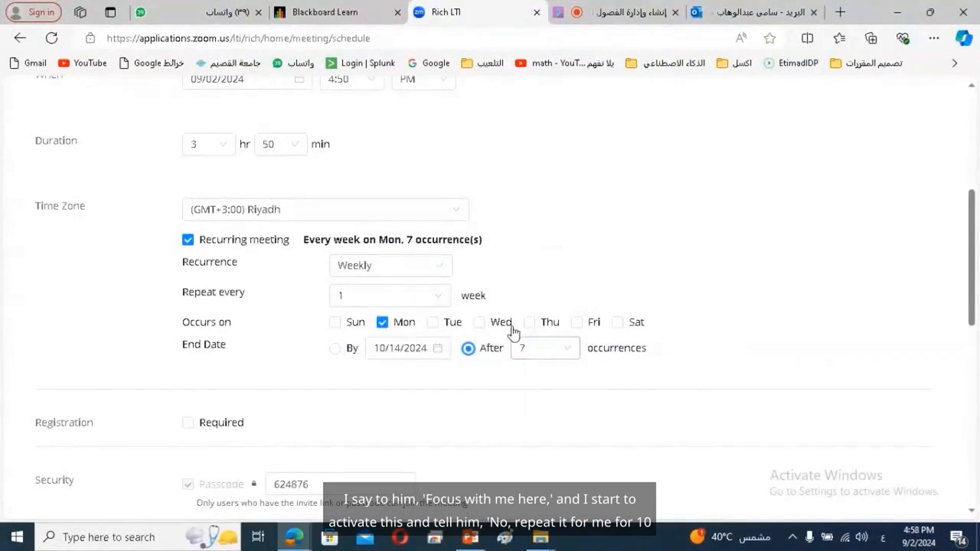
click(538, 358)
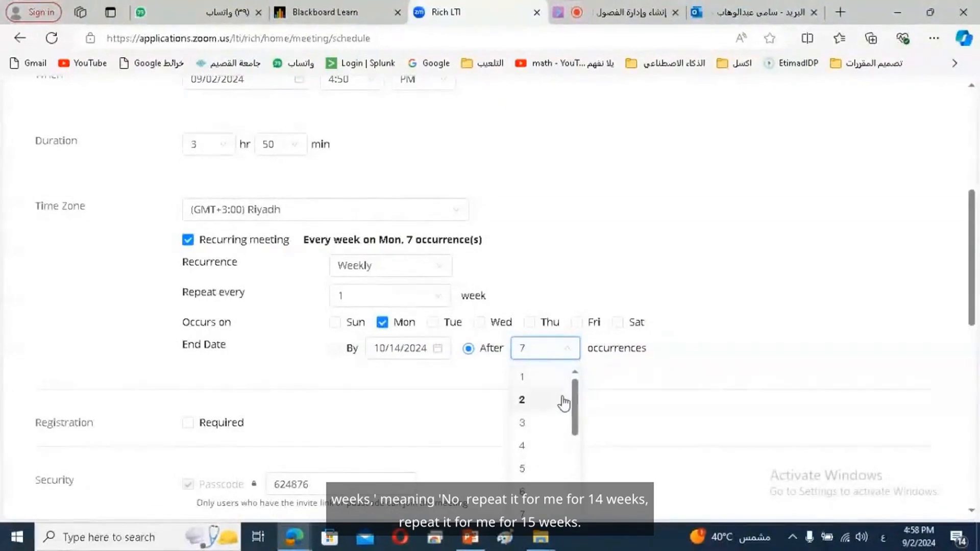
drag(576, 391, 569, 455)
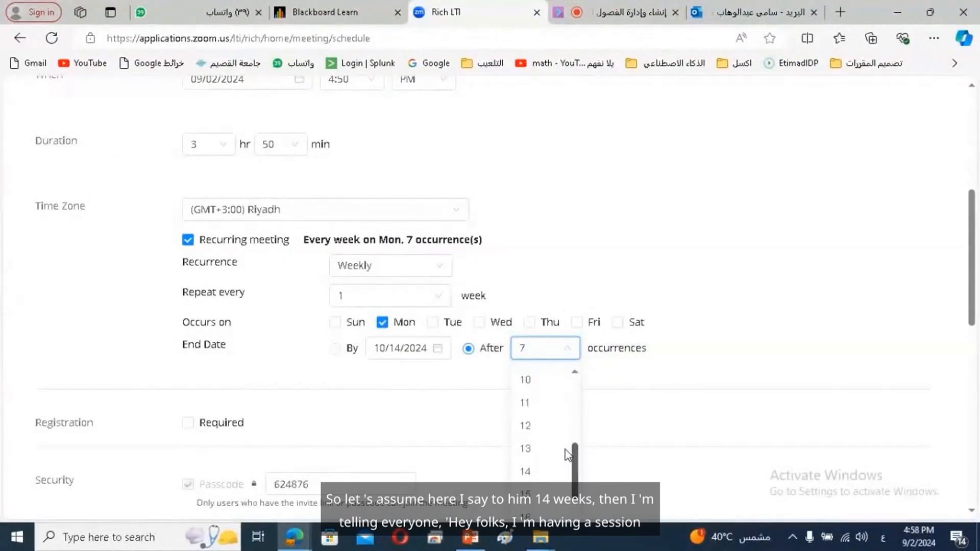
click(534, 468)
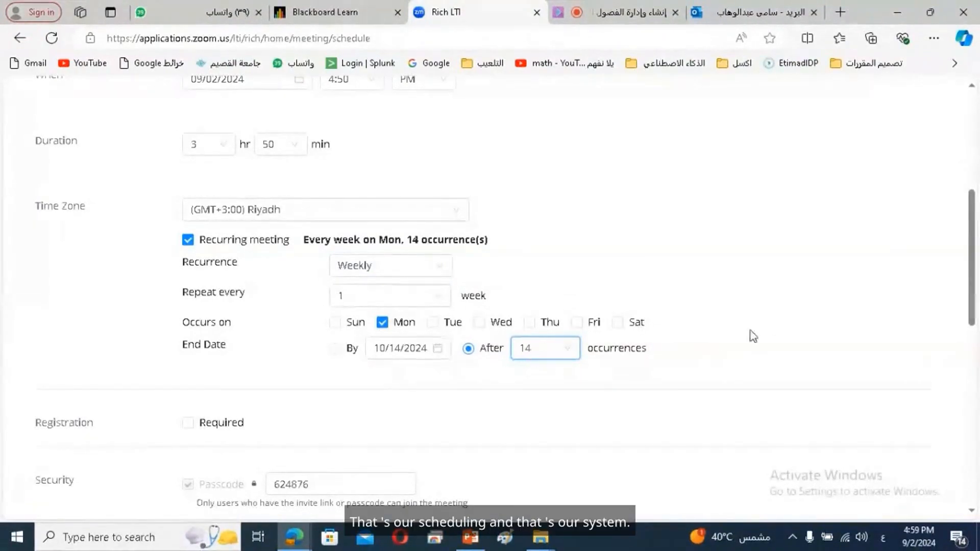
drag(975, 267, 939, 294)
In Collaborate's My Settings, enable Share audio under Session Settings
click(592, 7)
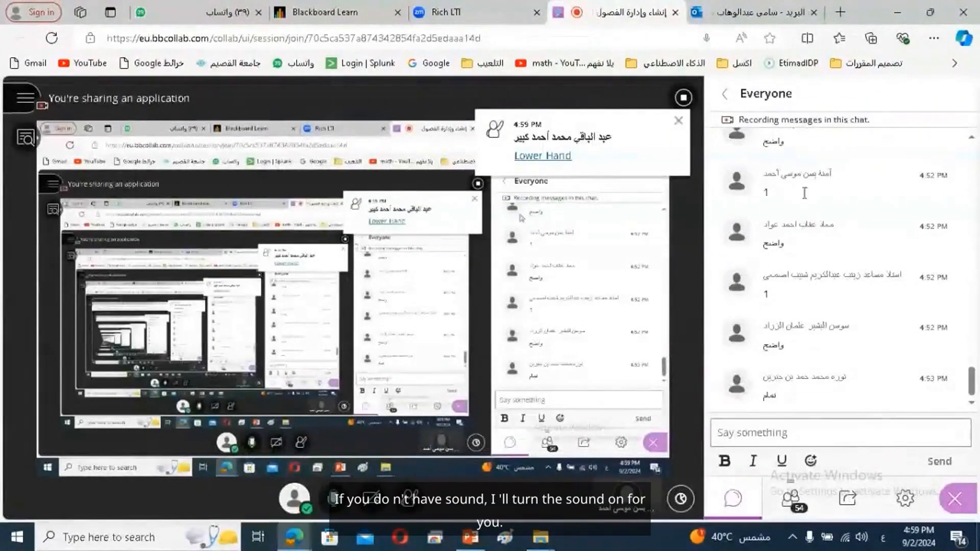
click(906, 500)
click(798, 211)
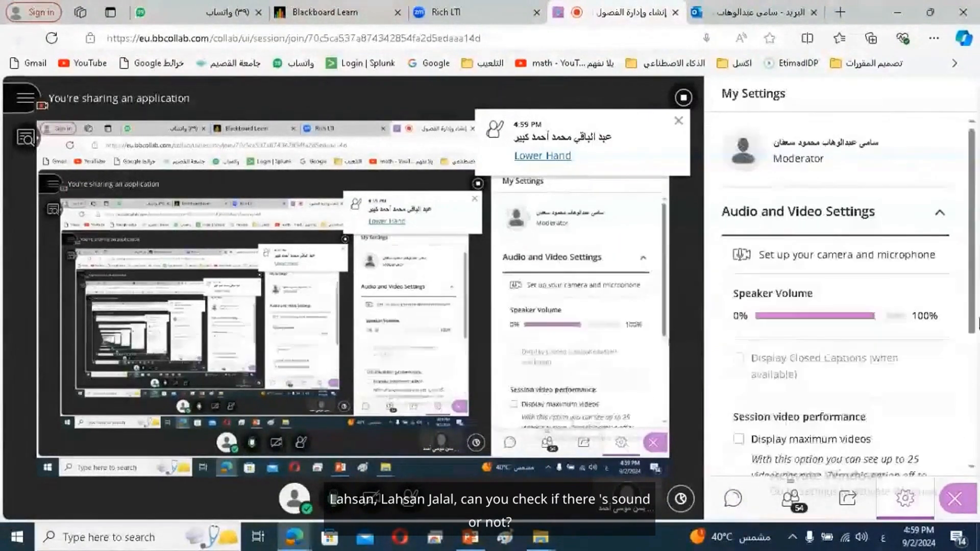
scroll(972, 330, down, 2)
scroll(971, 331, down, 2)
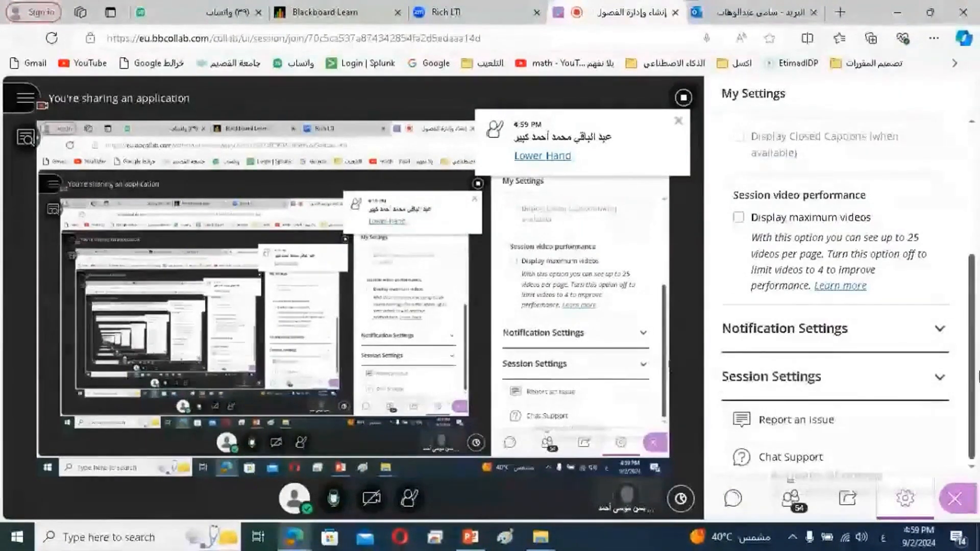
scroll(972, 302, up, 2)
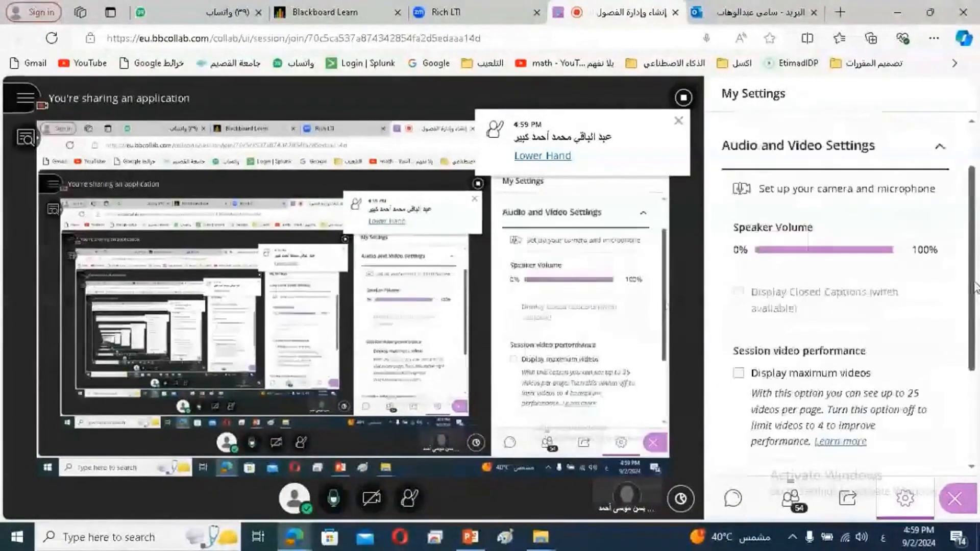
scroll(972, 326, down, 2)
scroll(972, 352, down, 1)
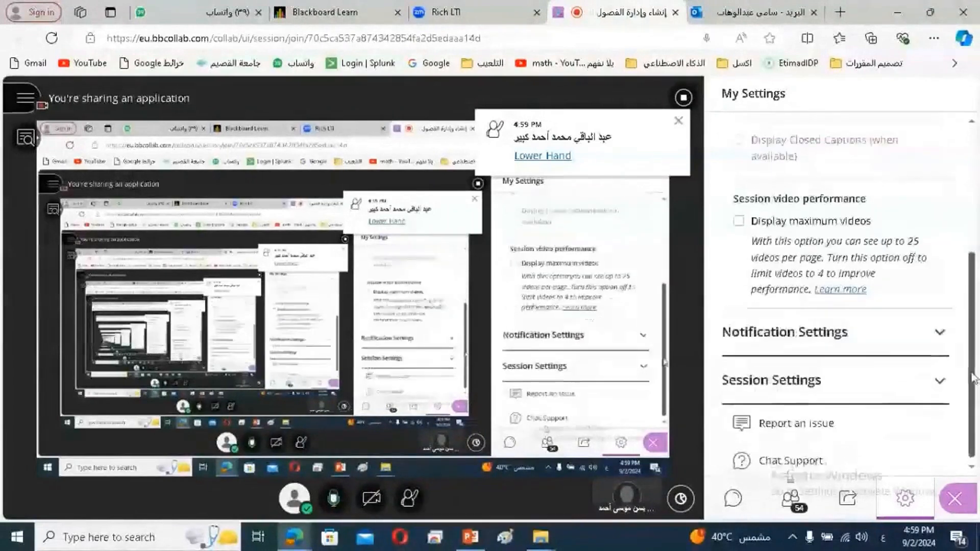
click(756, 377)
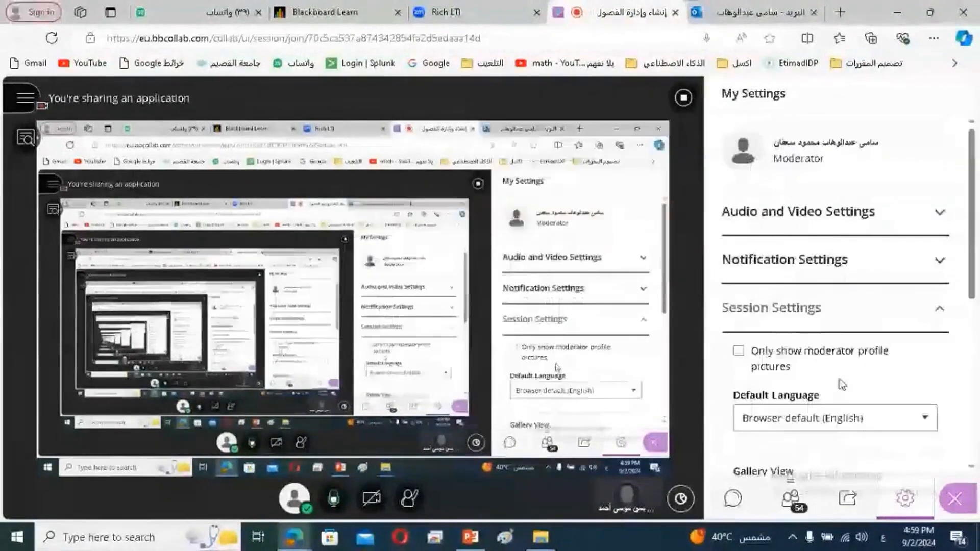
scroll(972, 347, down, 3)
scroll(973, 347, down, 3)
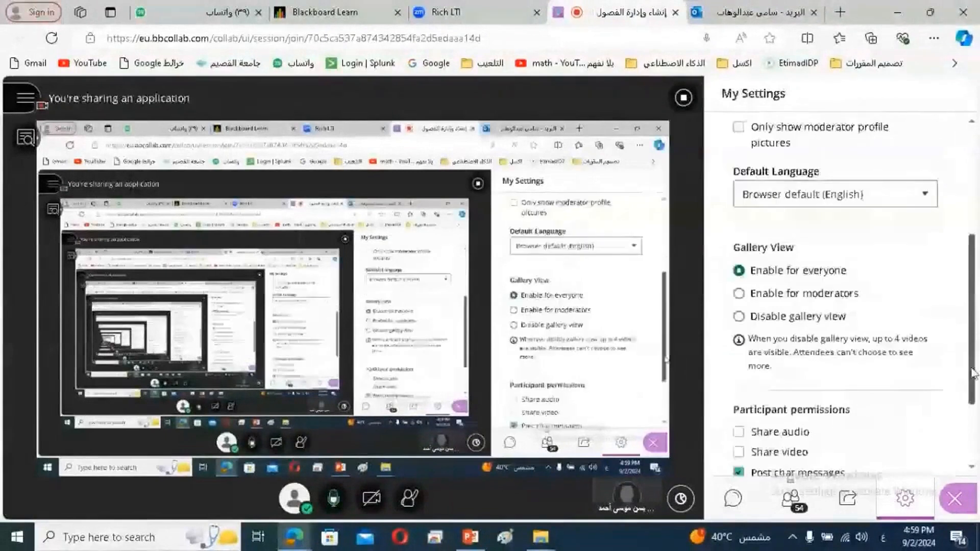
click(741, 383)
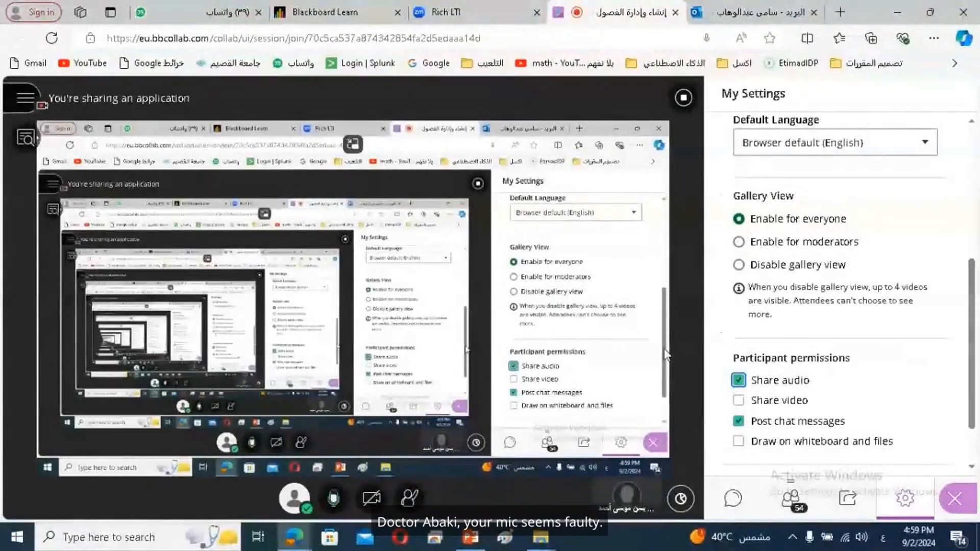
Look through the Attendees list, then switch to the Everyone chat
click(792, 500)
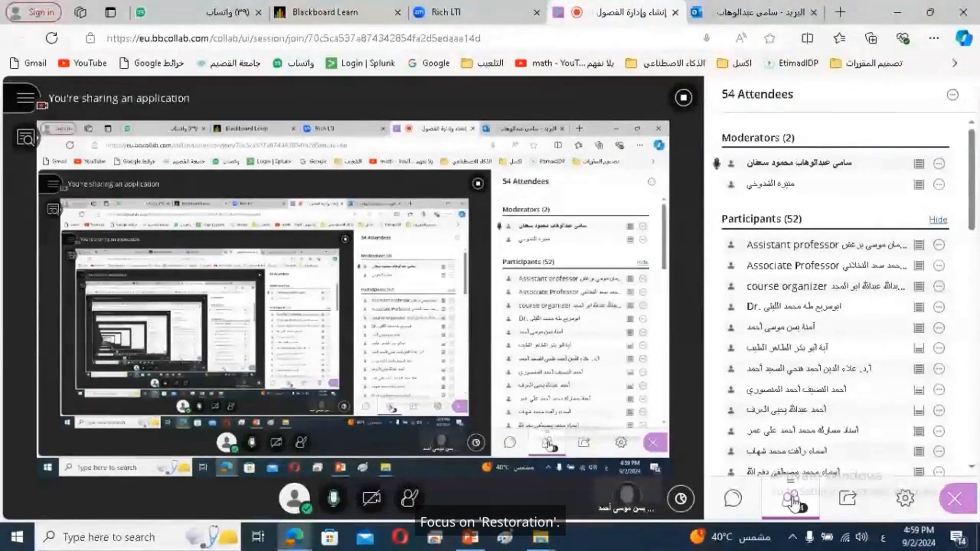
drag(972, 230, 977, 354)
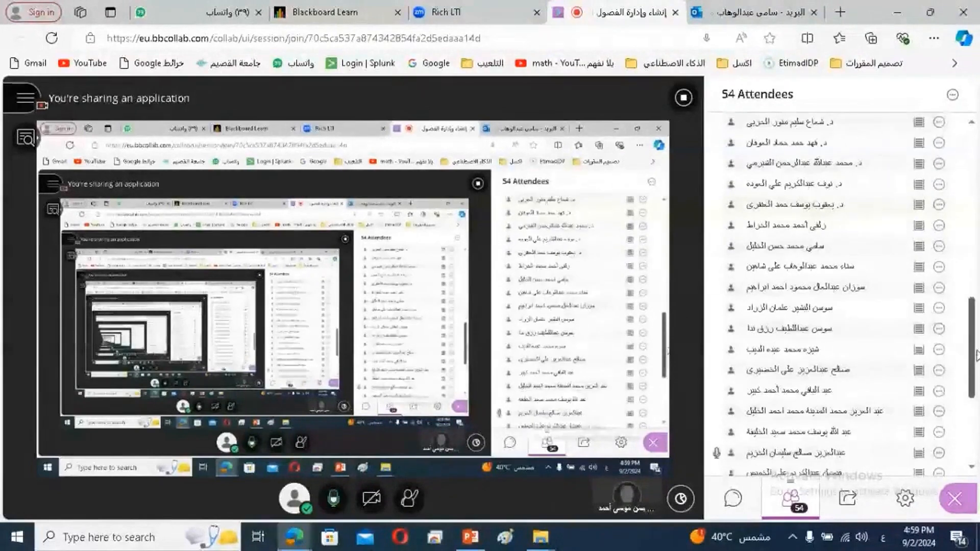
drag(978, 365, 978, 181)
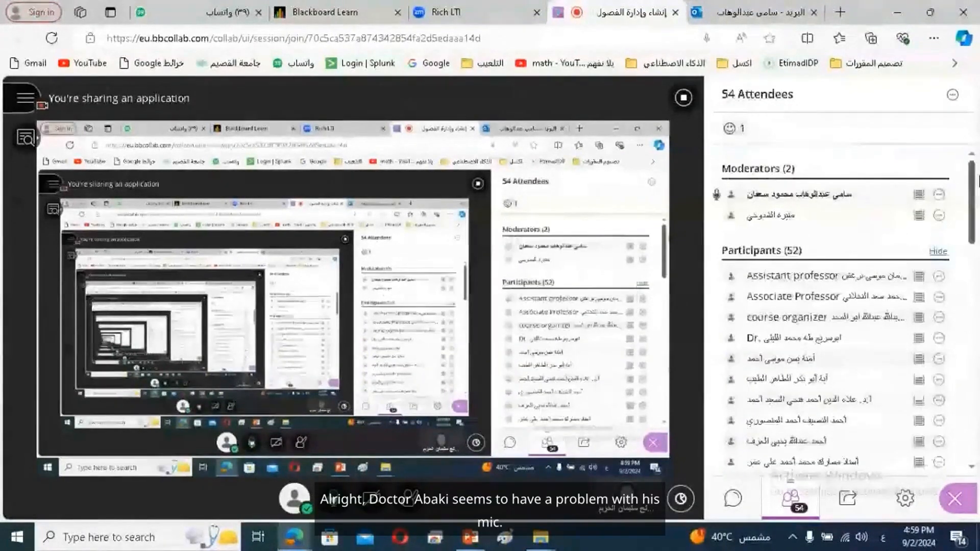
click(729, 510)
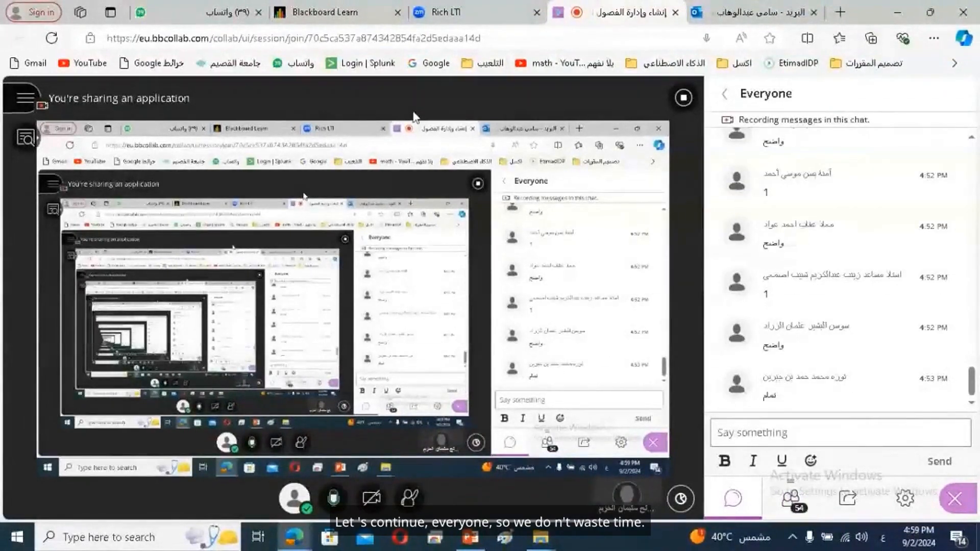
Return to the Zoom schedule form via the Rich LTI tab and tick Registration Required
click(353, 14)
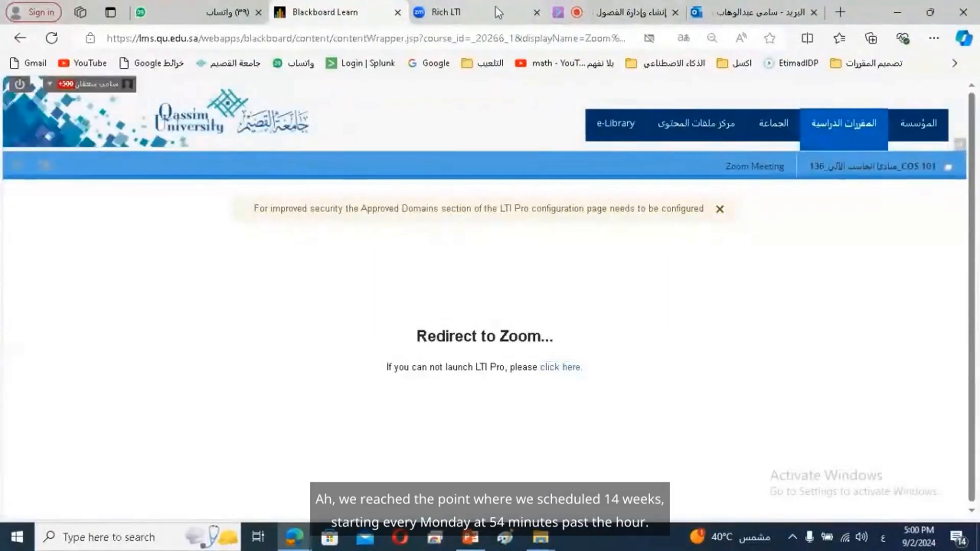
click(510, 13)
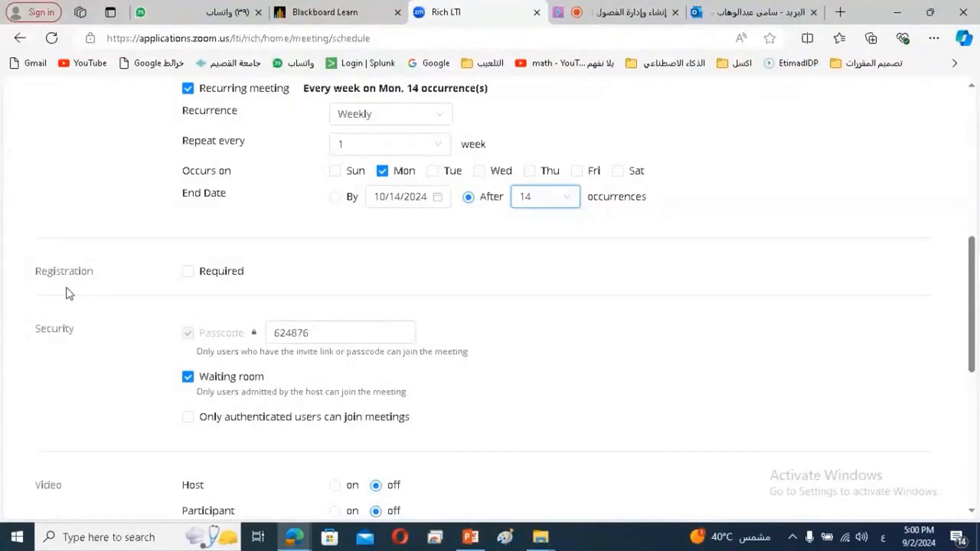
click(188, 272)
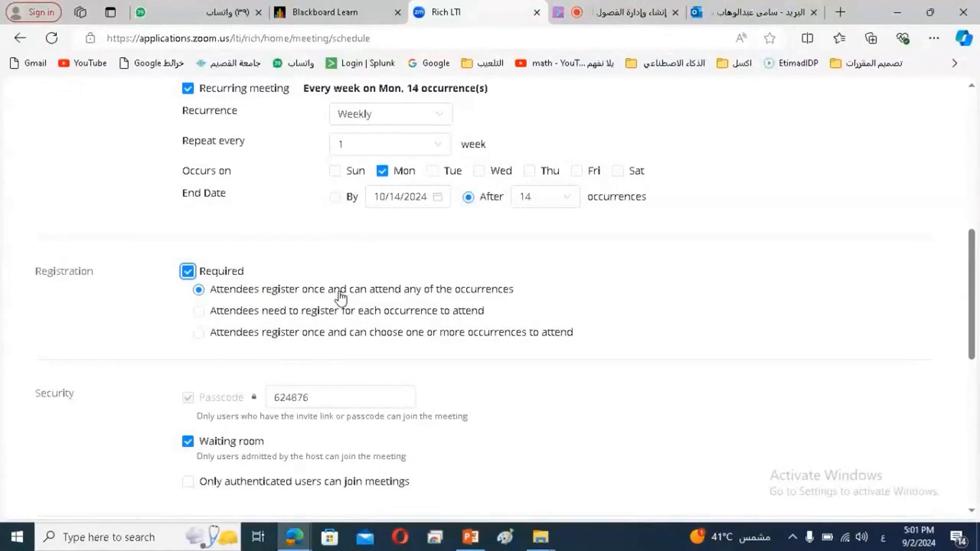
Try both registration options, then untick Registration Required
click(199, 312)
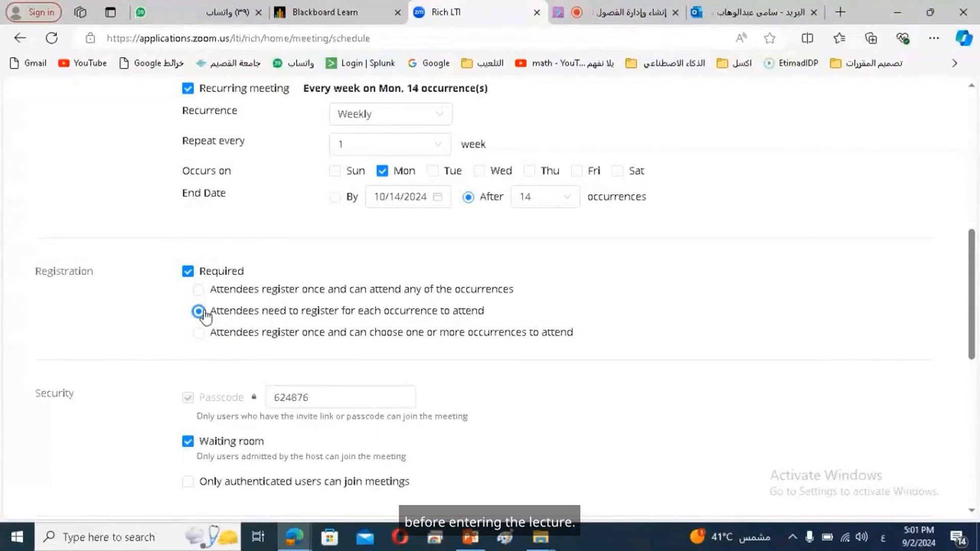
click(199, 290)
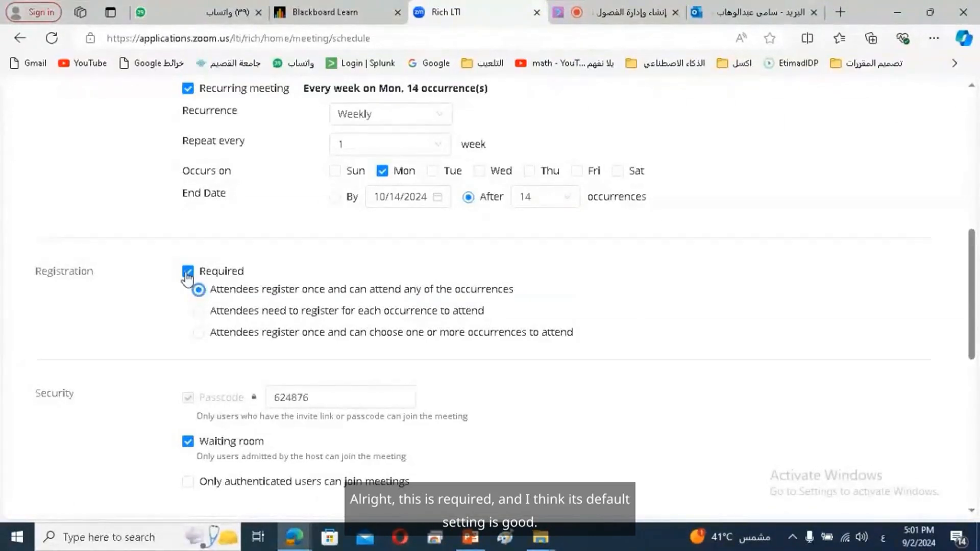
click(187, 272)
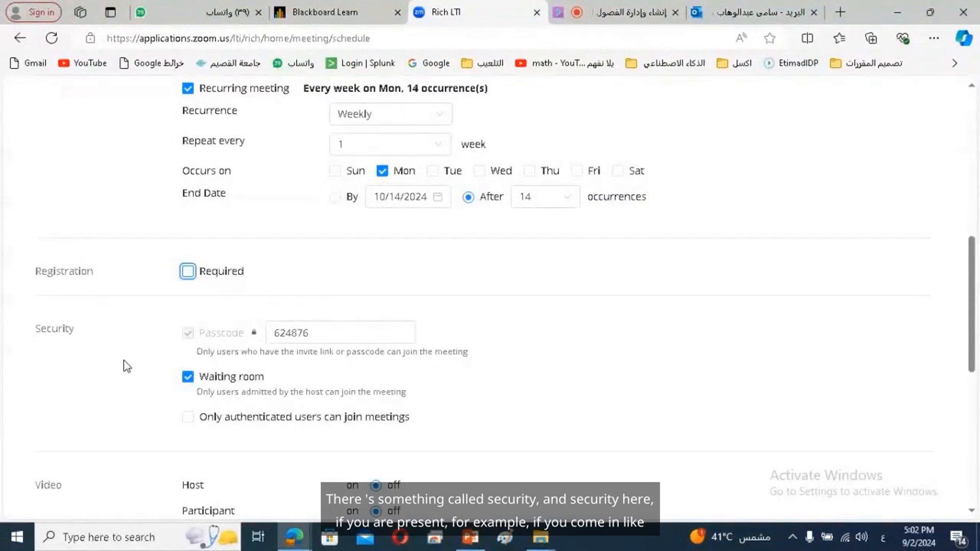
click(327, 333)
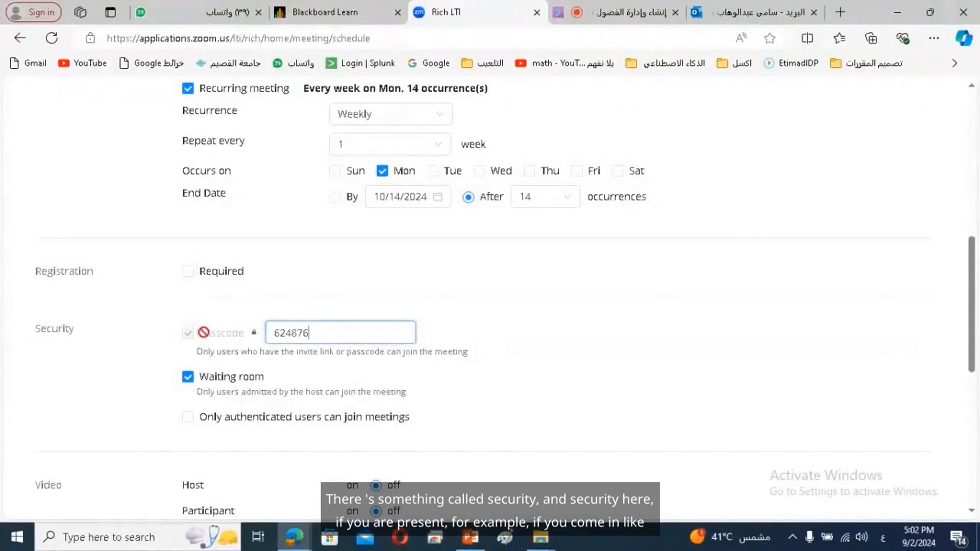
double_click(302, 333)
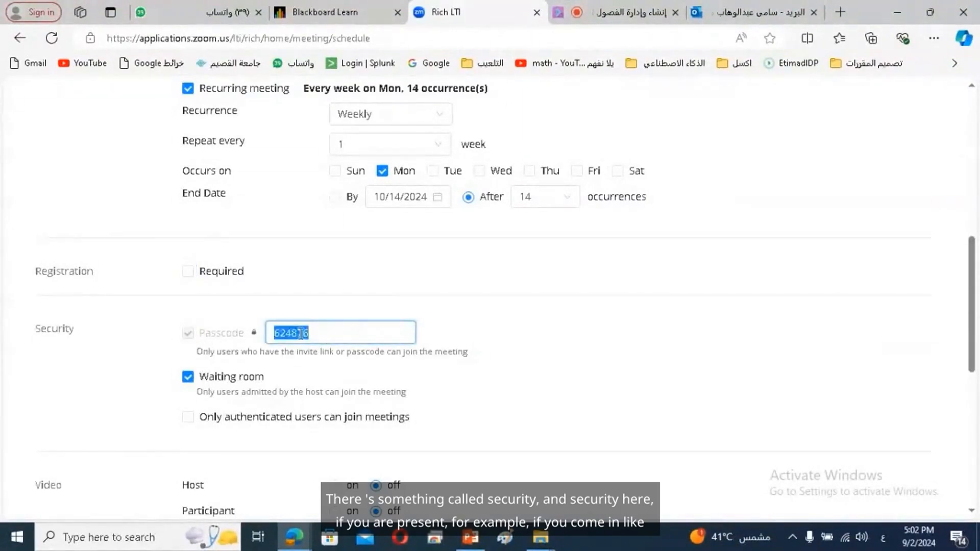
key(BackSpace)
click(396, 308)
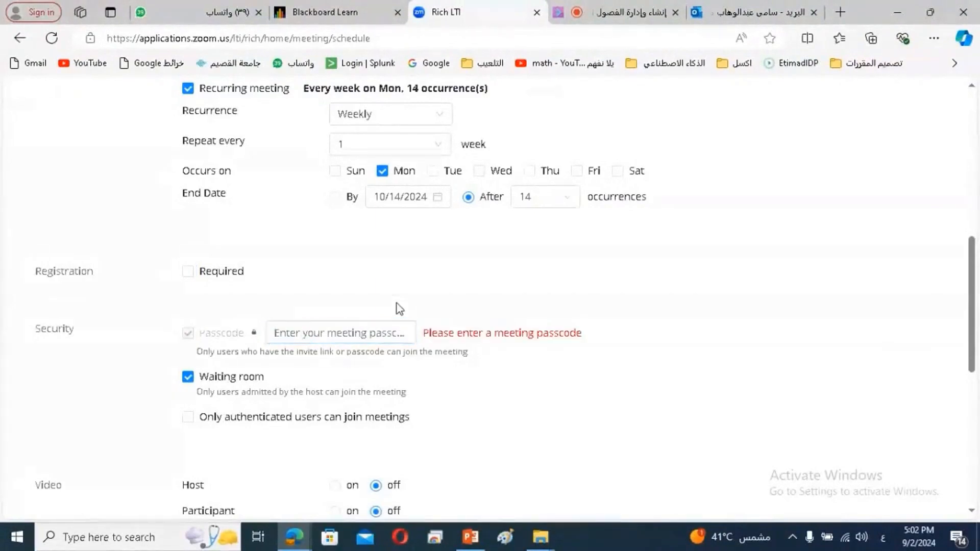
click(300, 331)
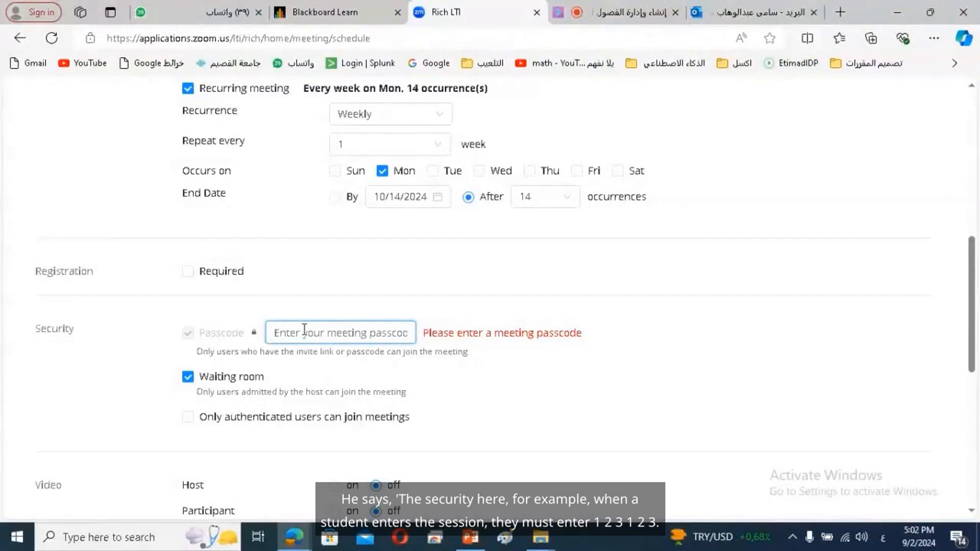
text(123)
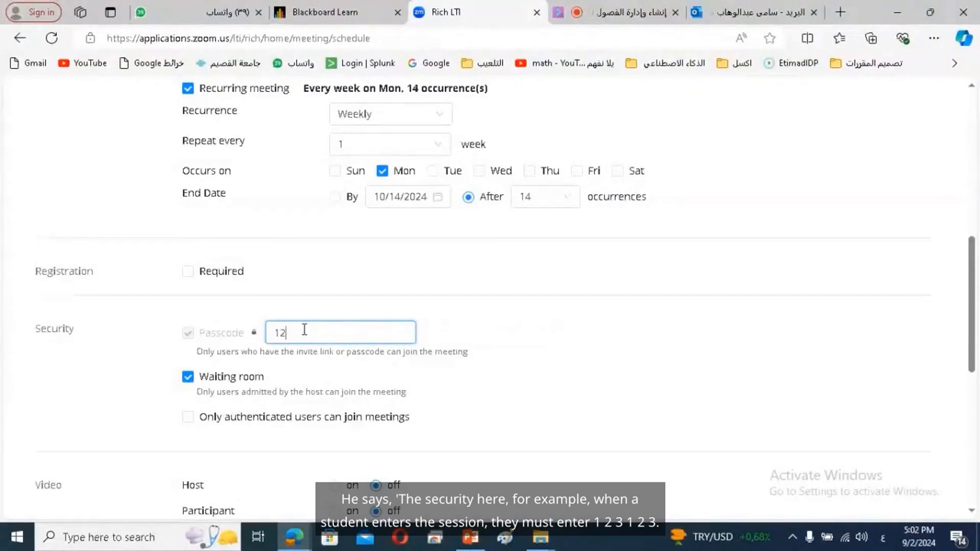
click(394, 289)
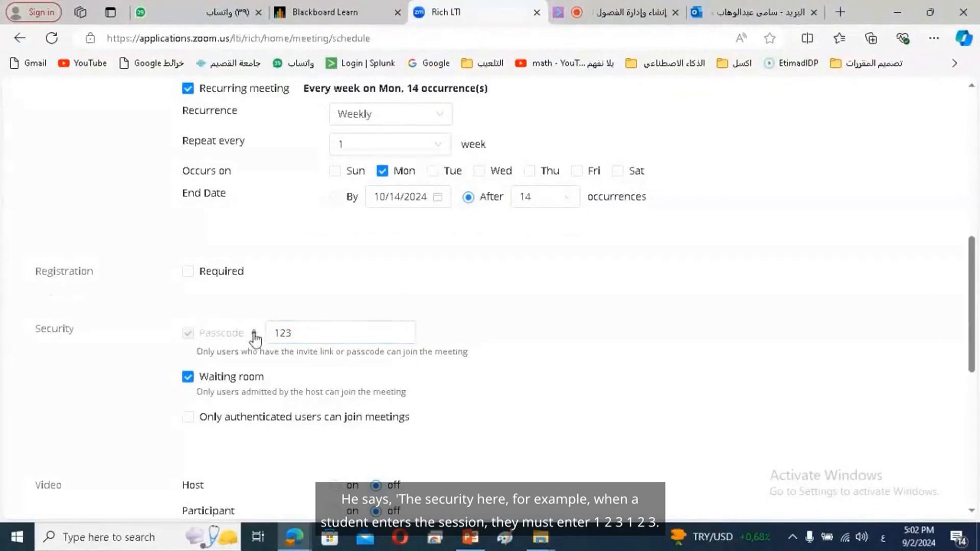
mouse_move(255, 334)
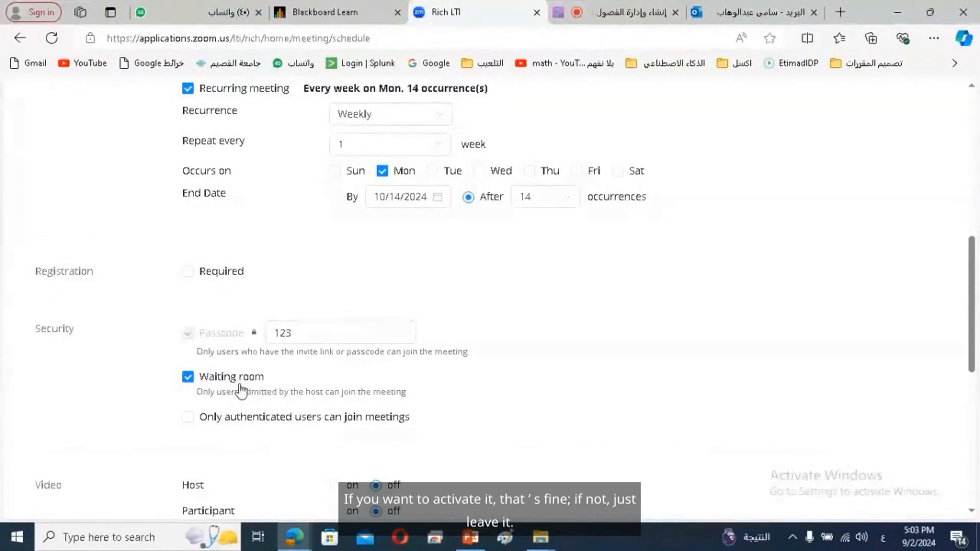
Untick the Waiting room option under Security
click(201, 378)
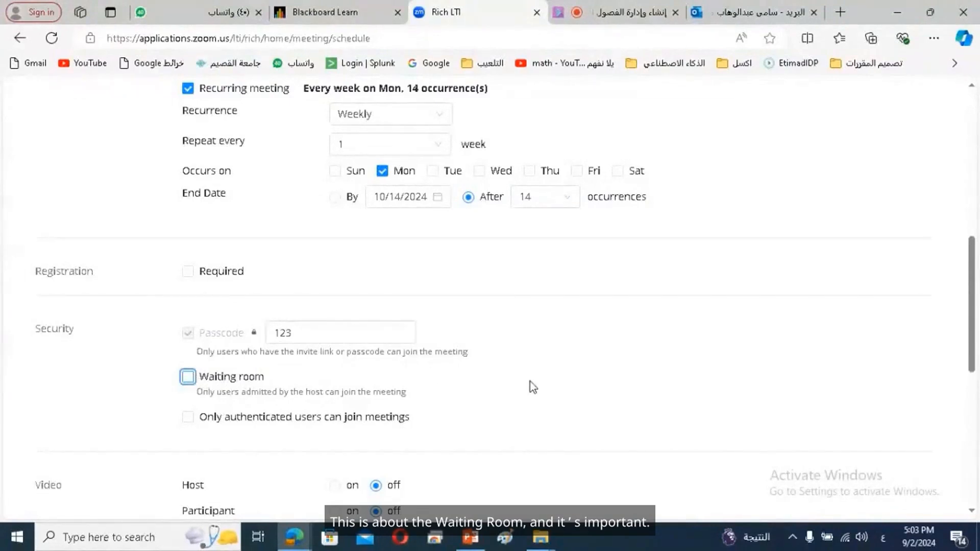